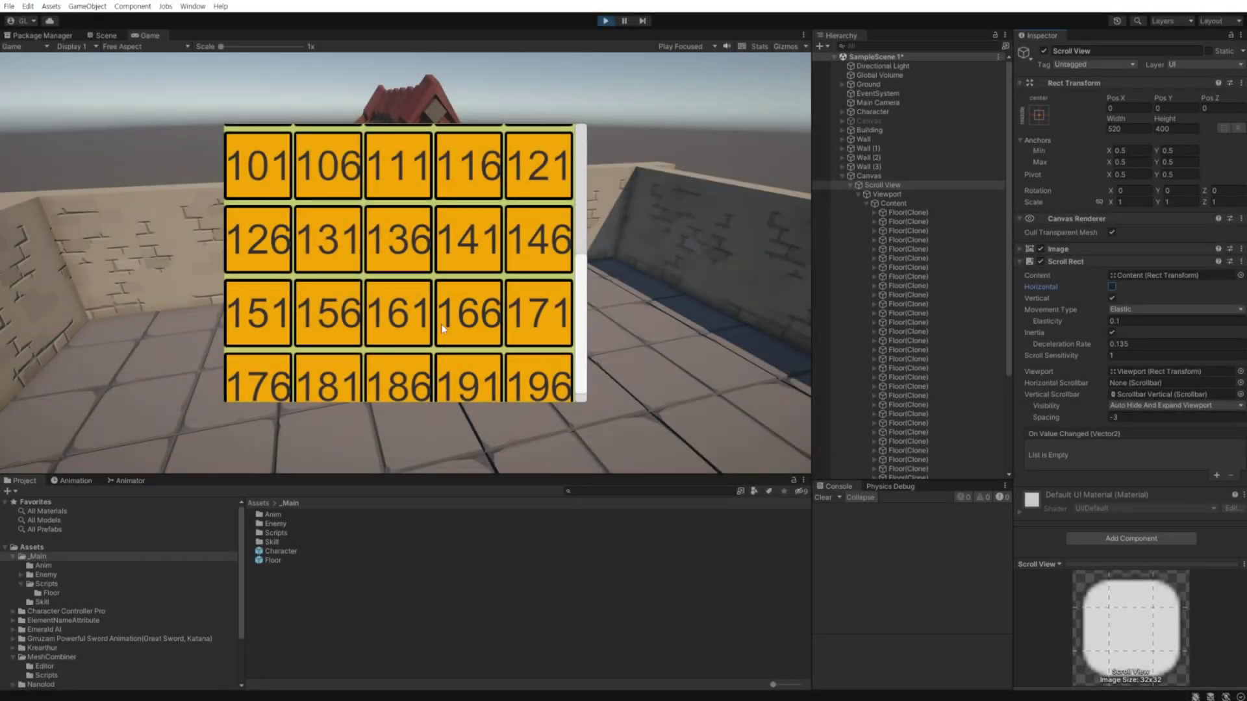
# Step: In Play mode, scroll up and down through the grid of numbered orange floor buttons
pyautogui.moveTo(442, 325)
pyautogui.mouseDown()
pyautogui.moveTo(382, 397)
pyautogui.moveTo(409, 543)
pyautogui.mouseUp()
pyautogui.moveTo(448, 363)
pyautogui.mouseDown()
pyautogui.moveTo(450, 189)
pyautogui.moveTo(447, 432)
pyautogui.moveTo(465, 180)
pyautogui.mouseUp()
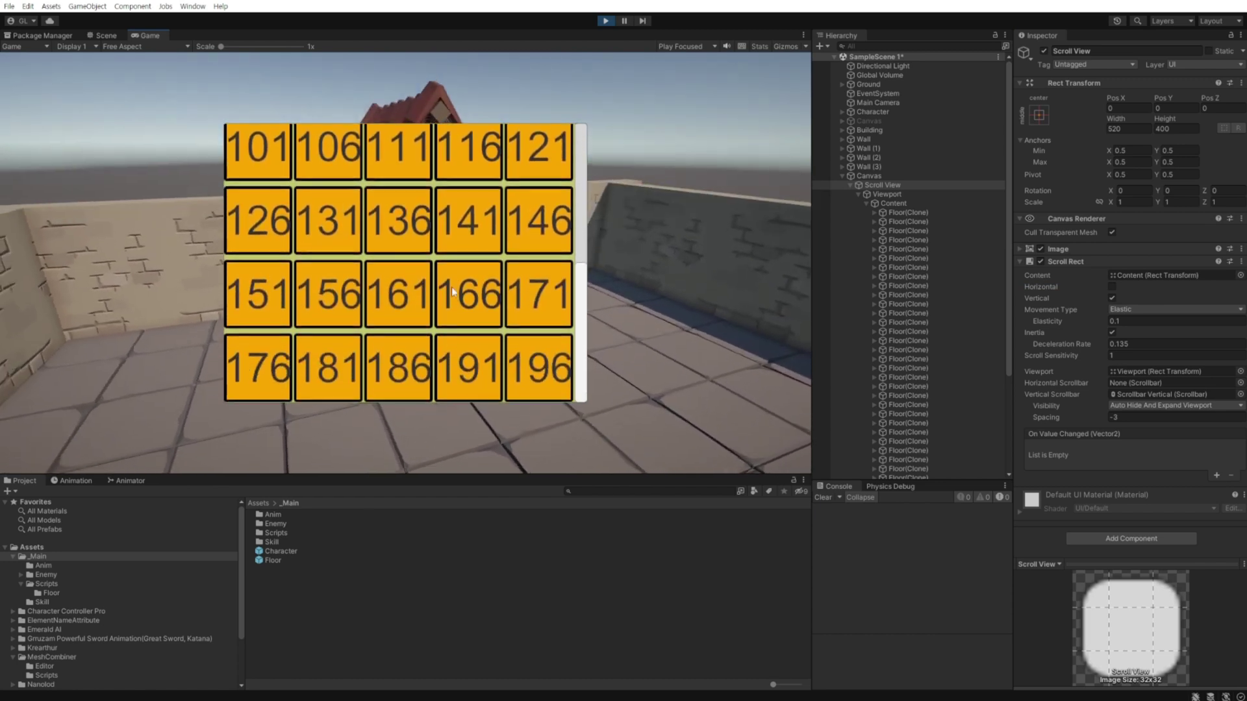
pyautogui.moveTo(468, 303); pyautogui.dragTo(468, 377)
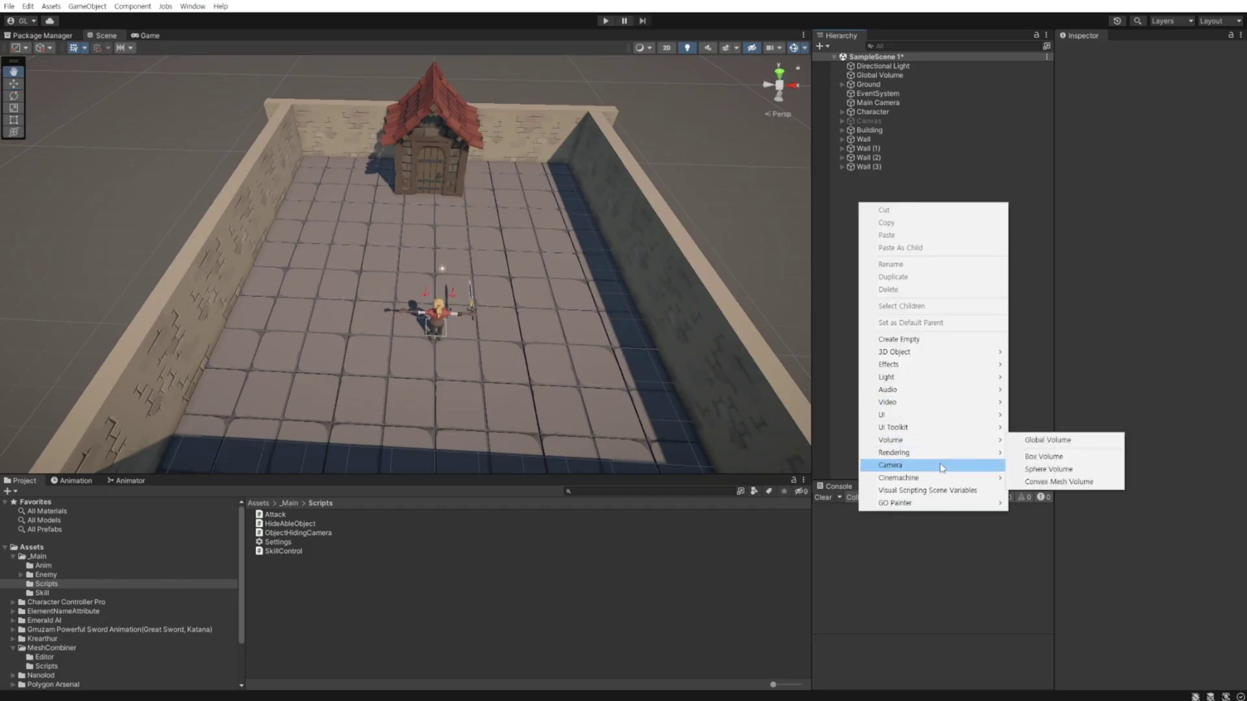
# Step: Add a Canvas to the scene and a UI Scroll View under it
pyautogui.moveTo(922, 419)
pyautogui.click(1039, 565)
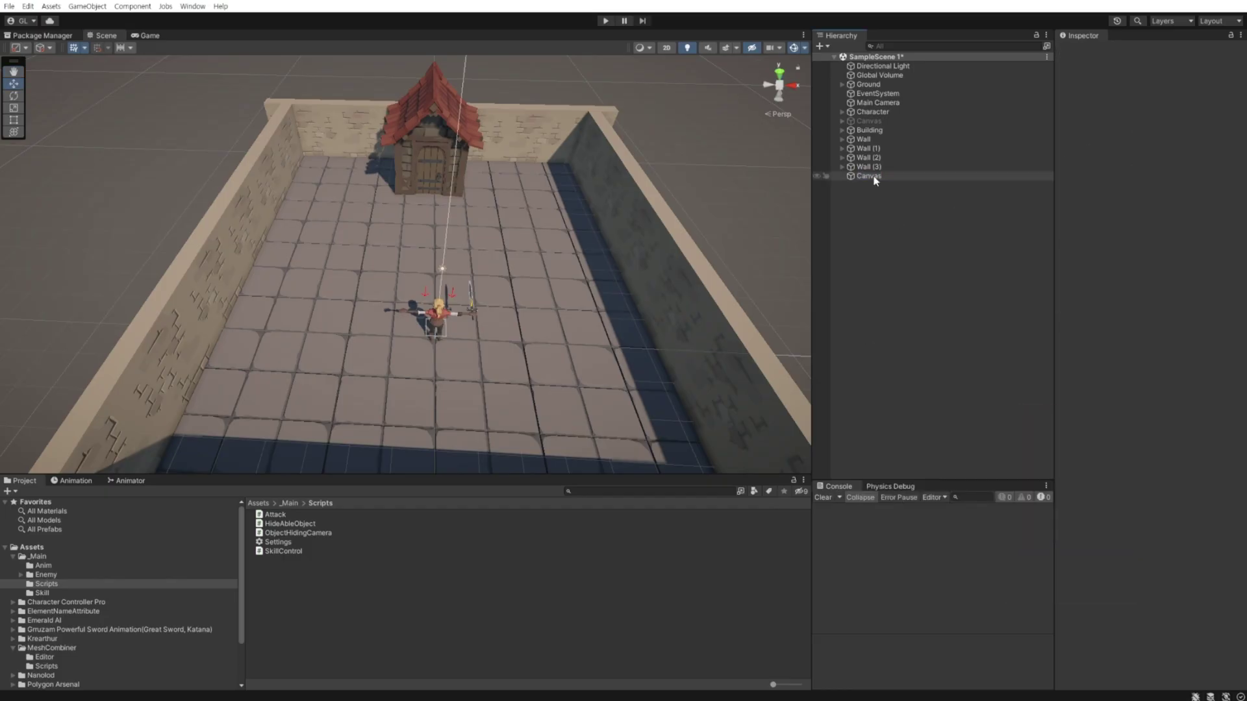
pyautogui.rightClick(875, 176)
pyautogui.moveTo(948, 401)
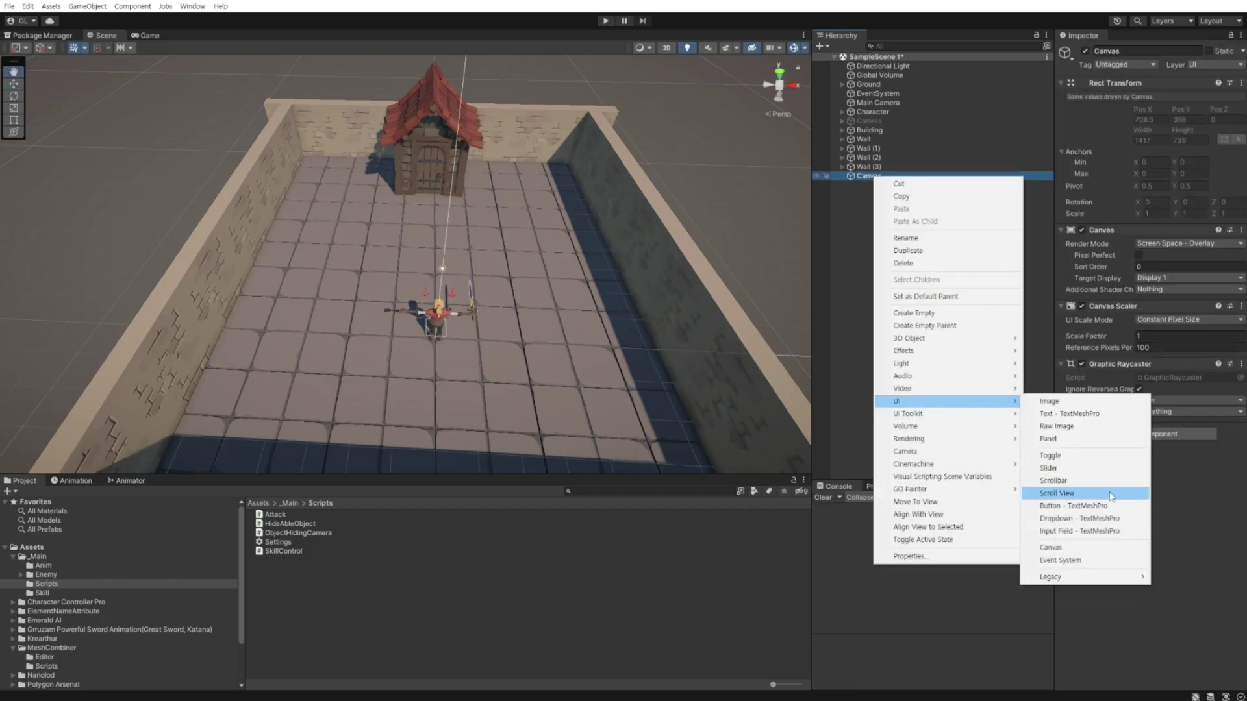
pyautogui.click(1110, 495)
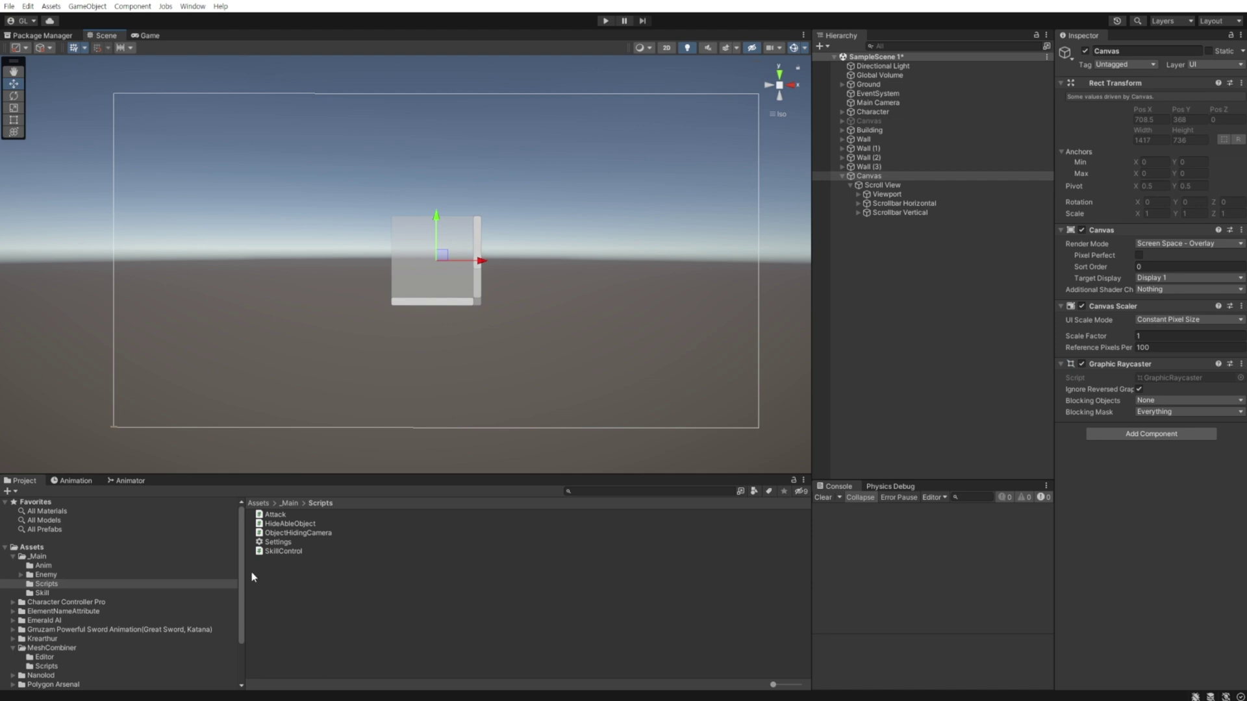
# Step: Set the Canvas Scaler to Scale With Screen Size, matching fully on height
pyautogui.click(1189, 319)
pyautogui.click(1033, 322)
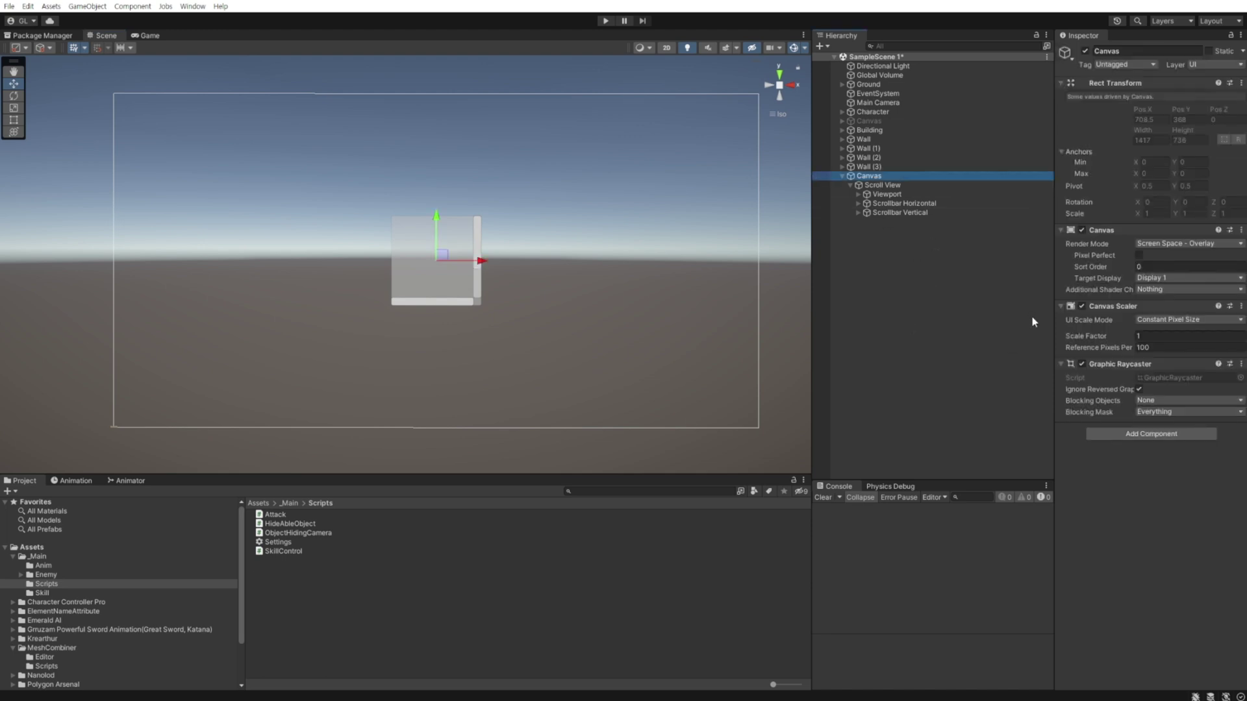
pyautogui.moveTo(1033, 321); pyautogui.dragTo(1013, 321)
pyautogui.click(1113, 319)
pyautogui.click(1141, 340)
pyautogui.click(1141, 333)
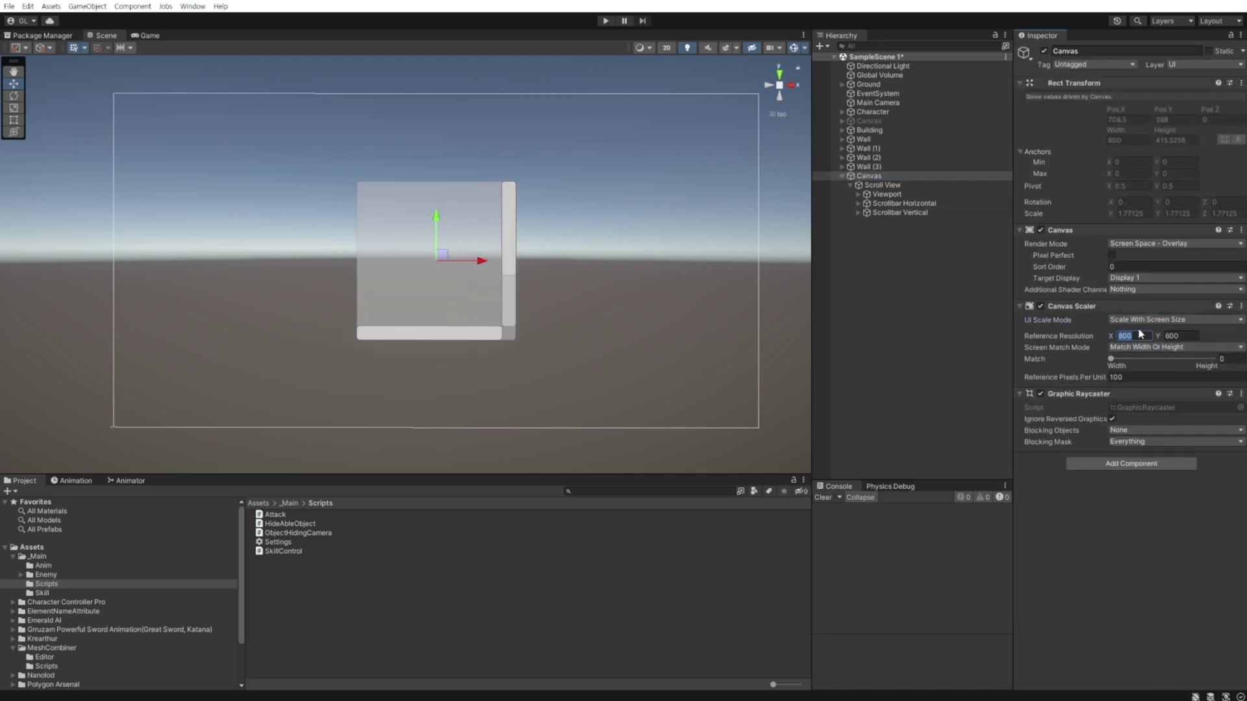
pyautogui.moveTo(1111, 358); pyautogui.dragTo(1211, 359)
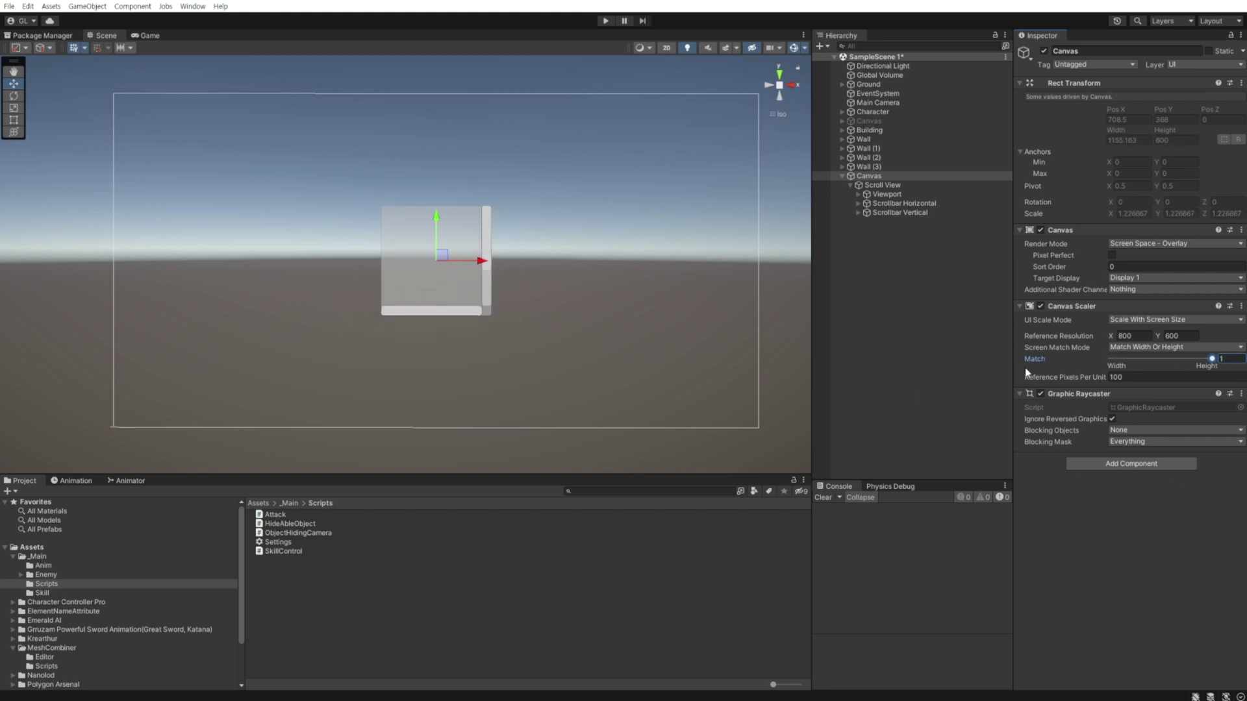
# Step: Give the Scroll View a pale-yellow background and a 400×400 size
pyautogui.click(882, 185)
pyautogui.click(1123, 274)
pyautogui.click(1239, 322)
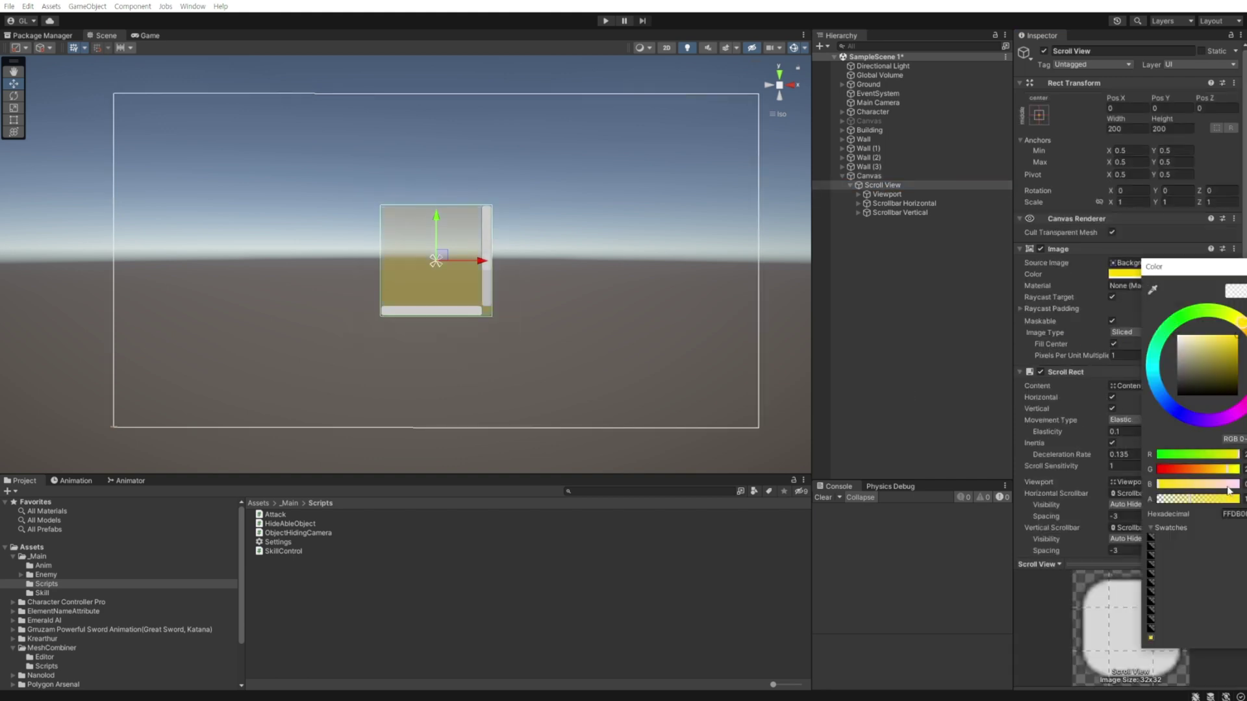
pyautogui.click(1199, 343)
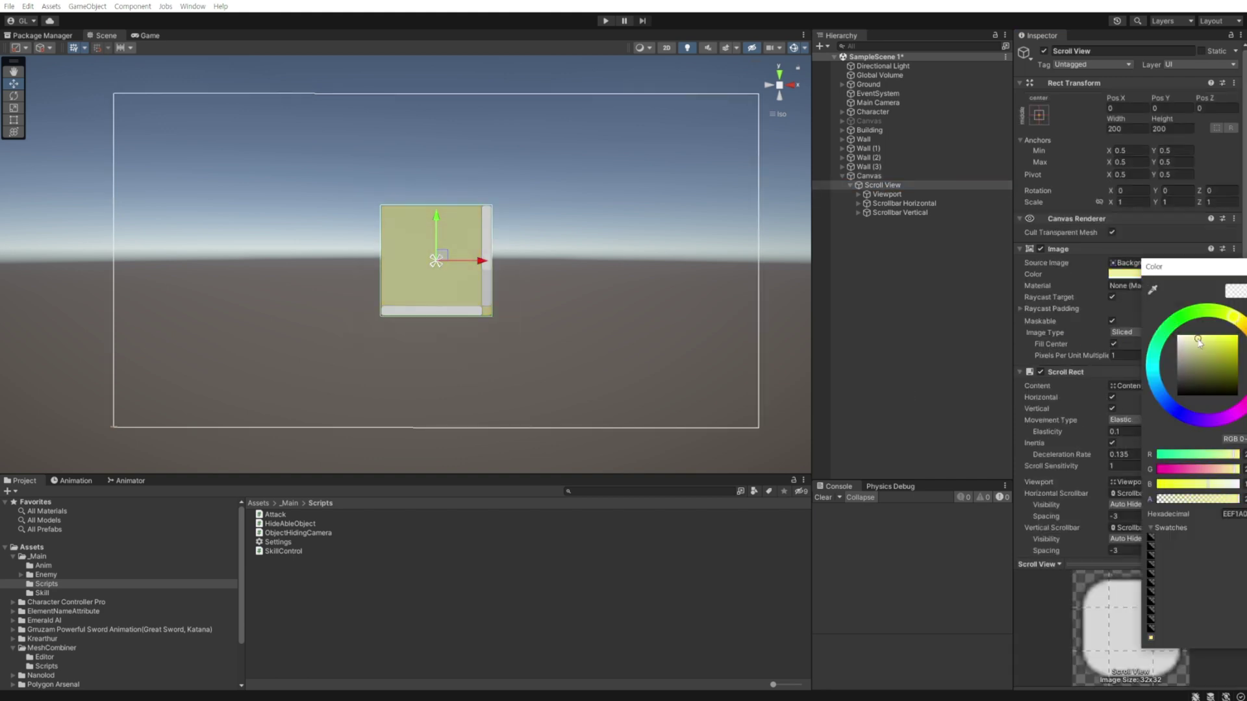
pyautogui.press('Return')
pyautogui.click(1117, 129)
pyautogui.write('400')
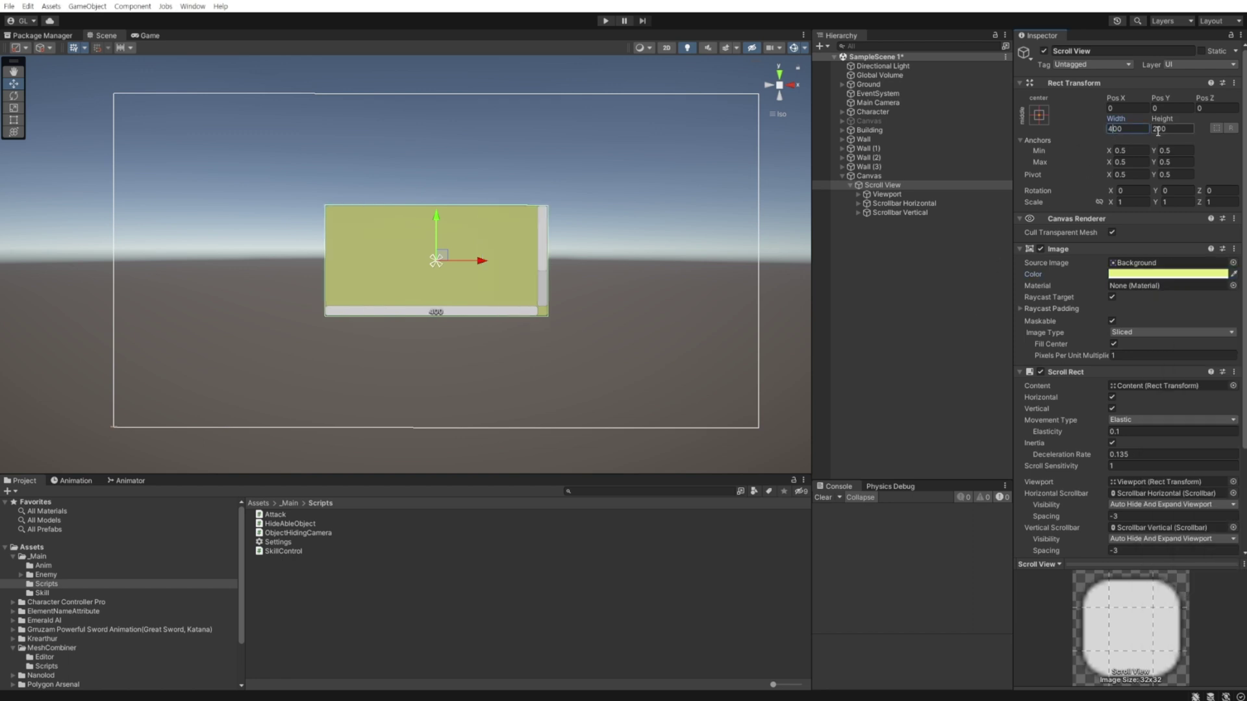
pyautogui.press('Tab')
pyautogui.write('400')
# Step: Delete the horizontal scrollbar, keeping only the vertical one, and reveal the Content object
pyautogui.click(906, 203)
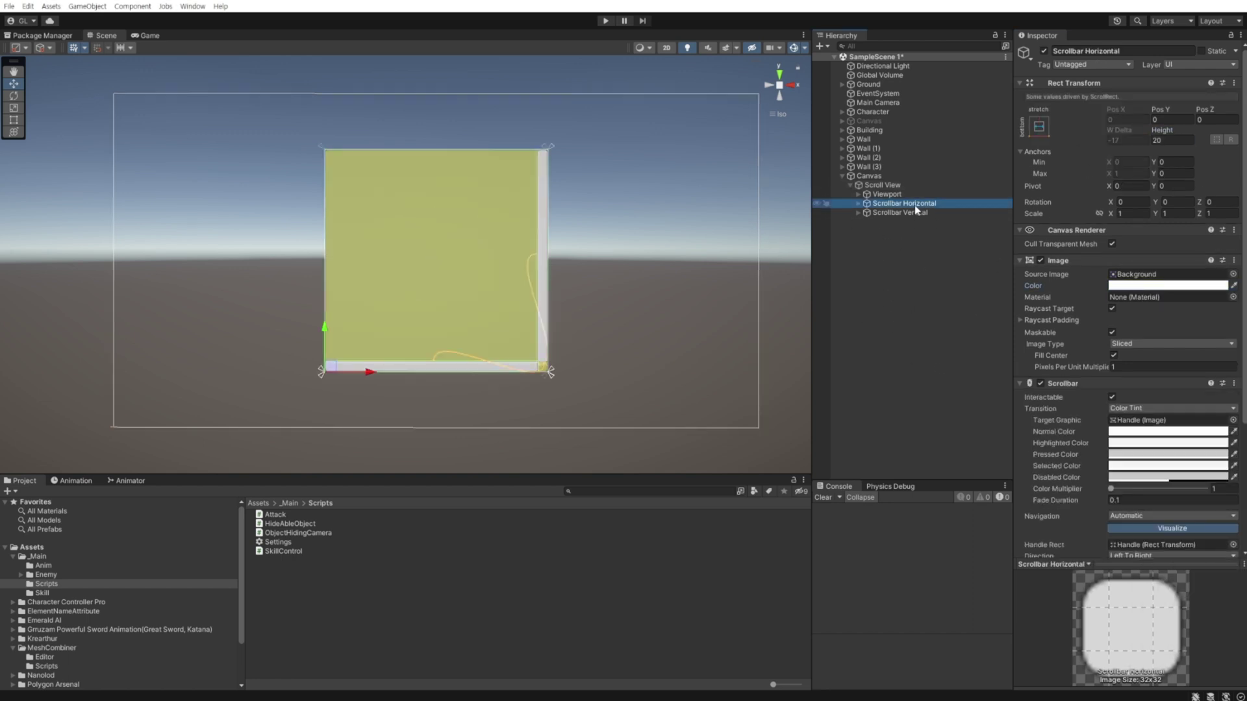
pyautogui.press('Delete')
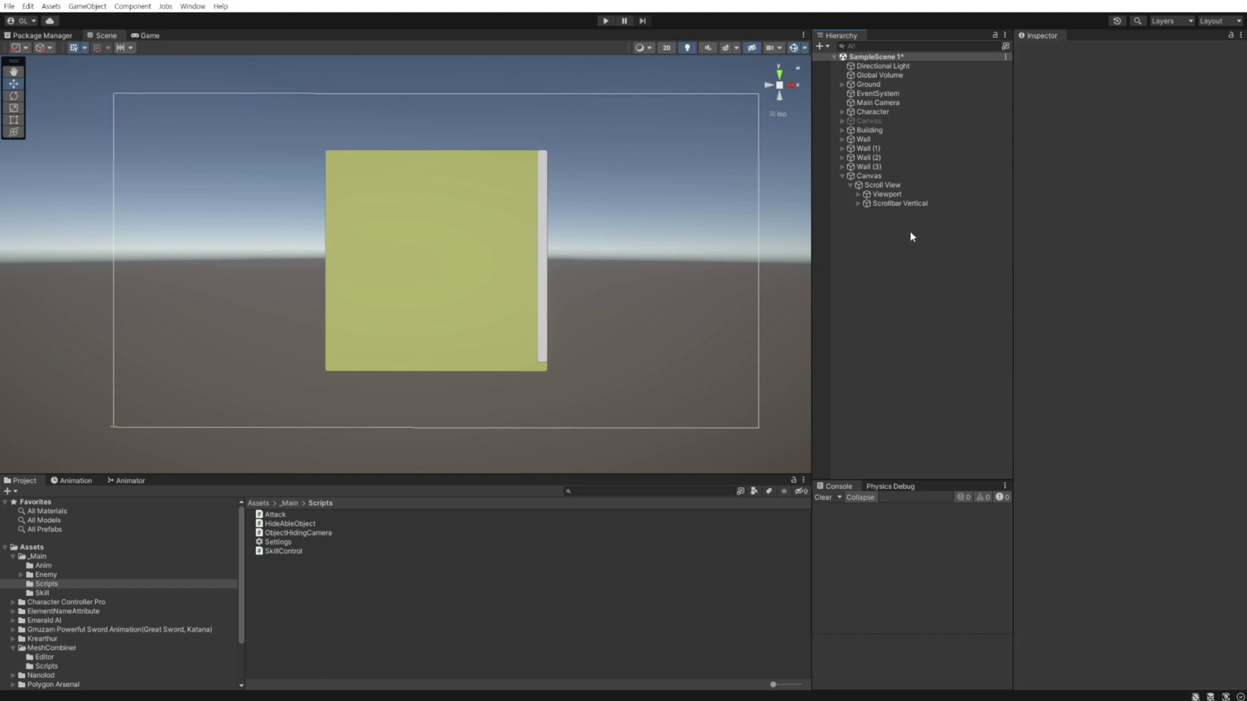
pyautogui.click(902, 203)
pyautogui.click(859, 194)
# Step: Anchor the Content top-left and size it 380 wide by 400 high
pyautogui.click(893, 204)
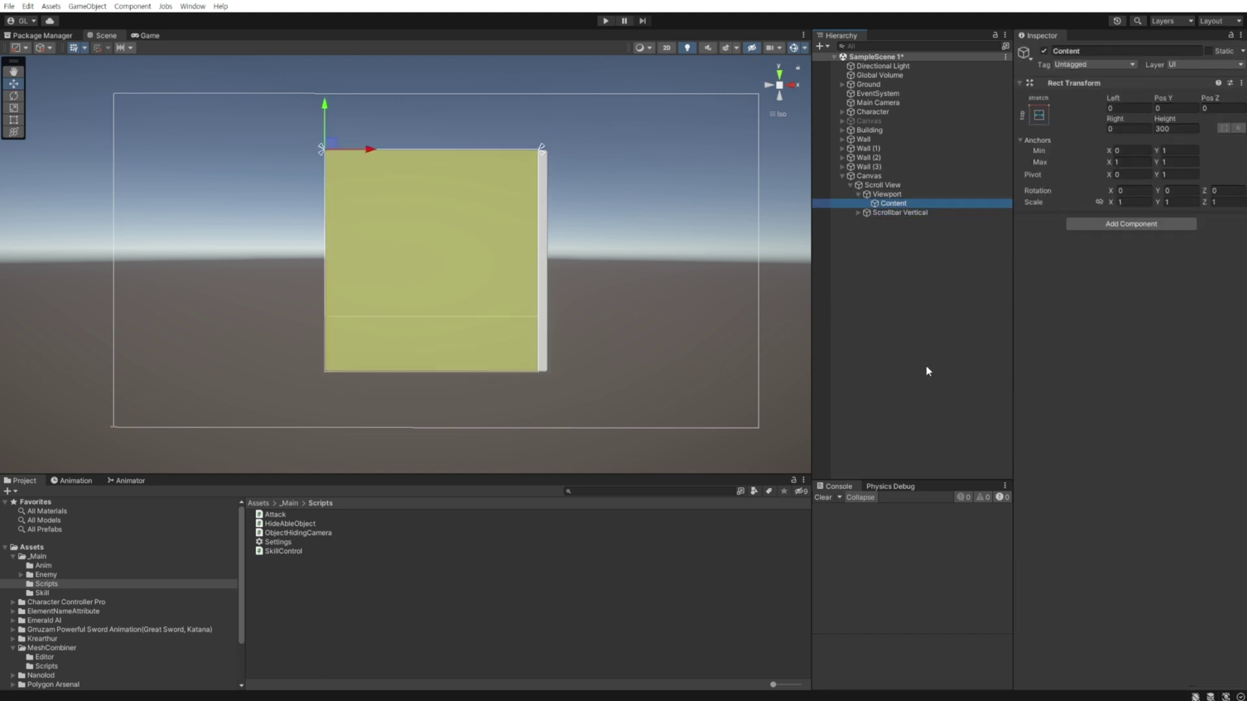
pyautogui.click(1039, 115)
pyautogui.click(1050, 170)
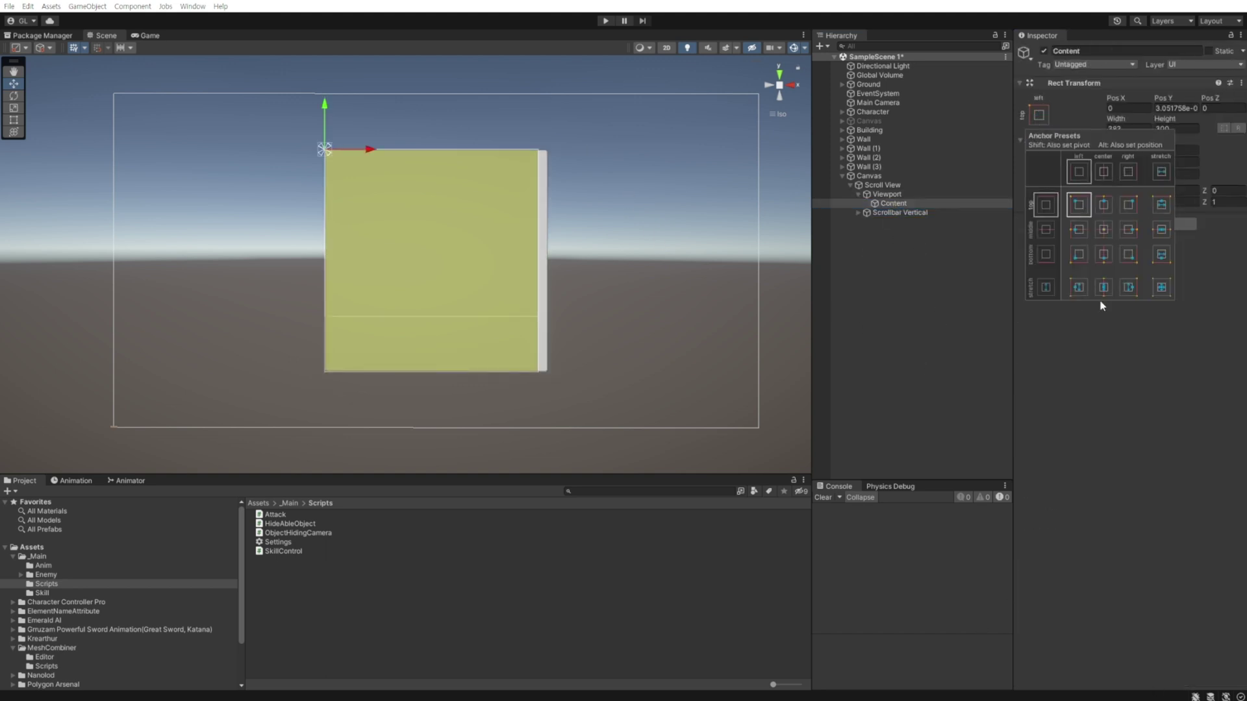
pyautogui.moveTo(1164, 119); pyautogui.dragTo(1198, 125)
pyautogui.click(1129, 129)
pyautogui.write('380')
pyautogui.click(1176, 129)
pyautogui.write('400')
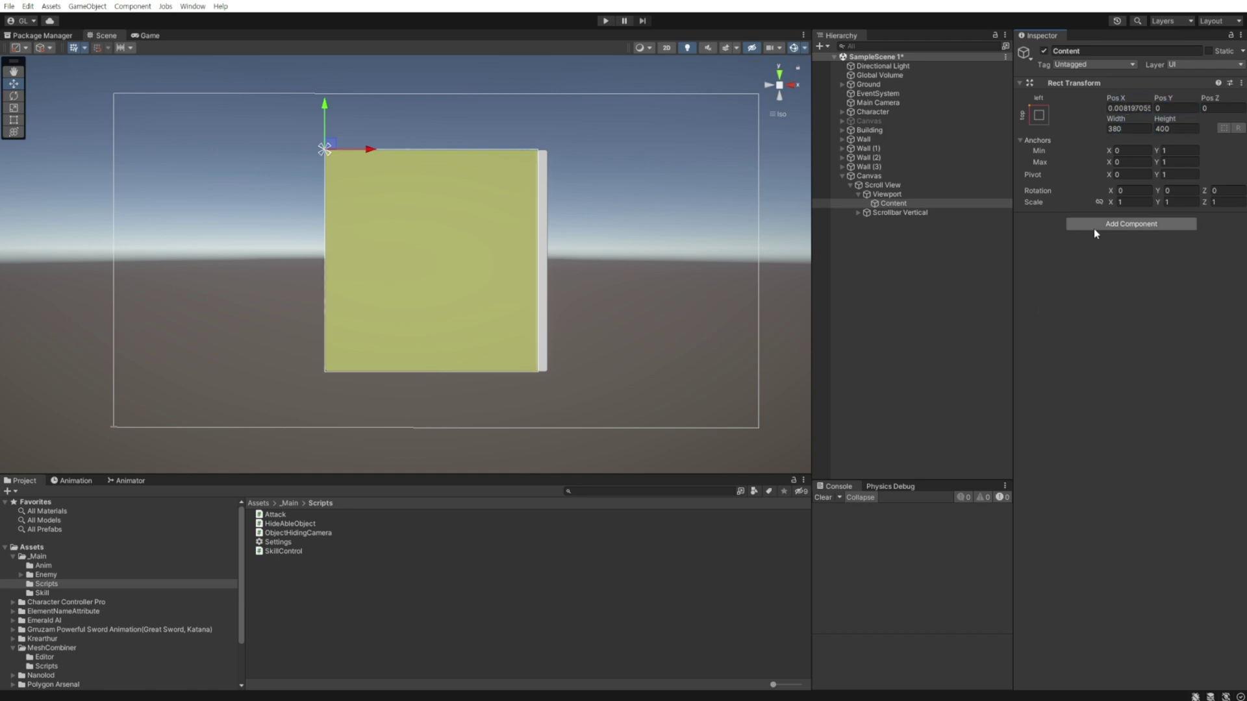
# Step: Add a Grid Layout Group to Content, constrained to 5 fixed columns
pyautogui.click(1131, 224)
pyautogui.write('grid')
pyautogui.click(1159, 276)
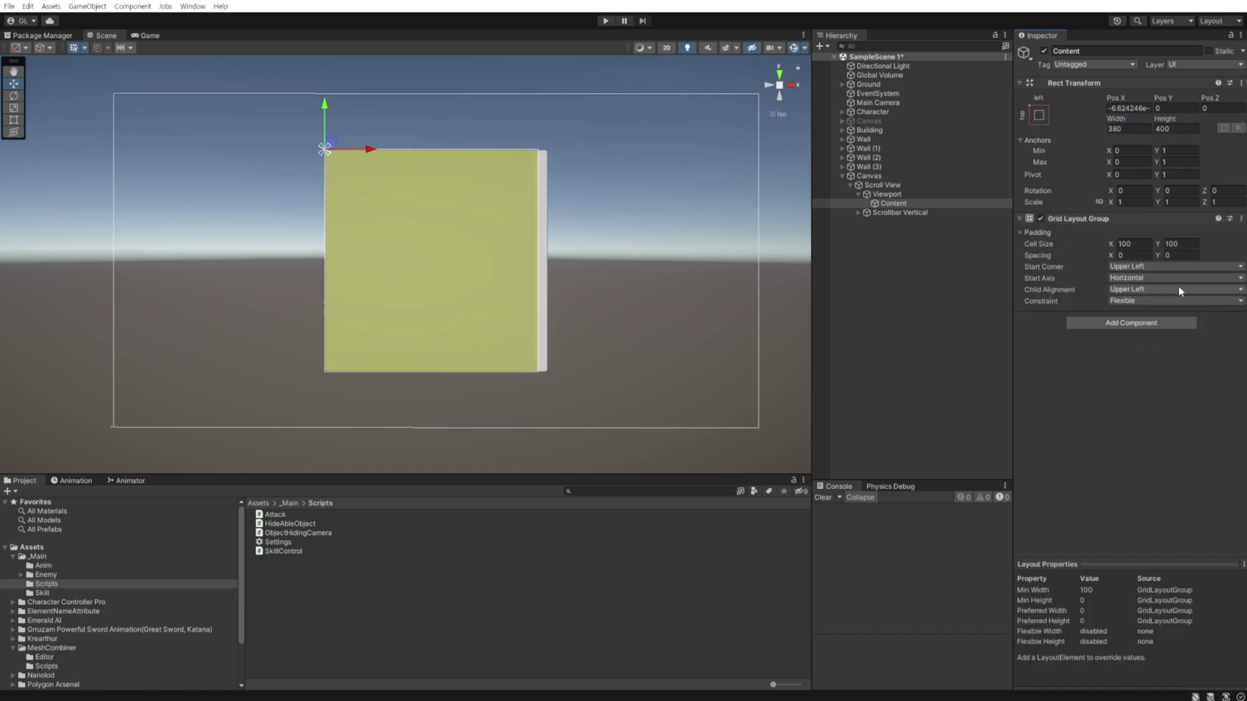
pyautogui.click(1163, 302)
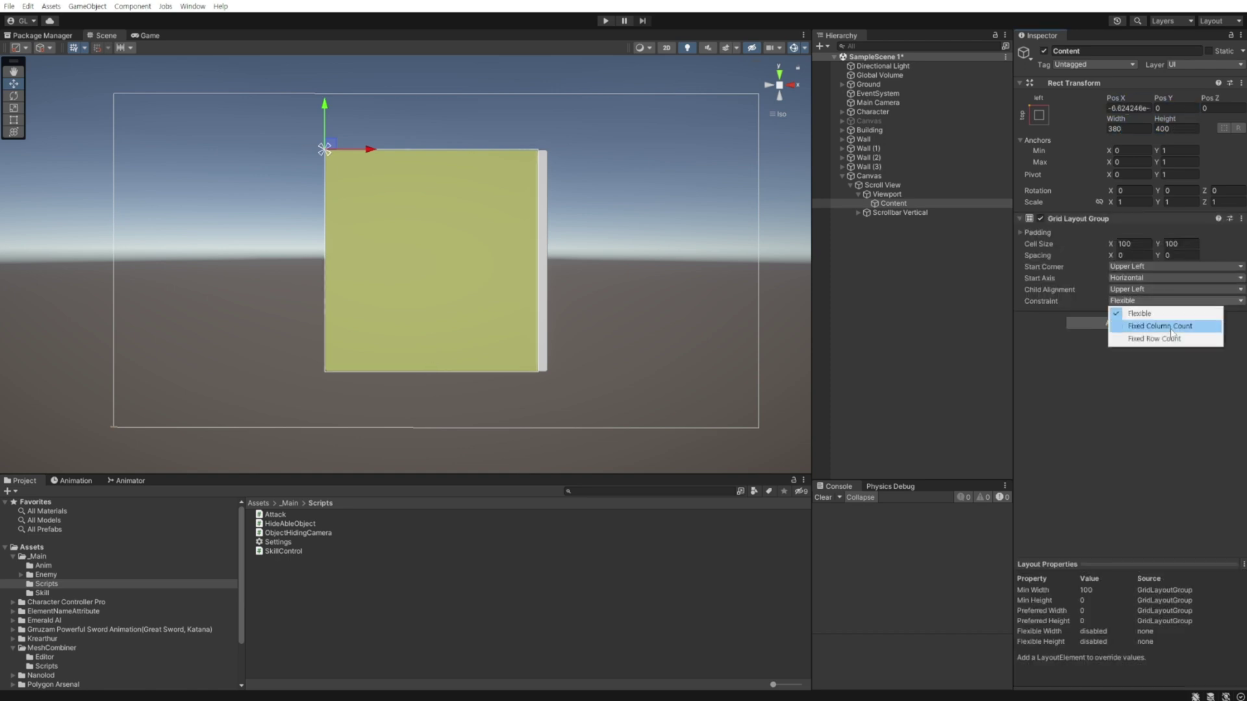
pyautogui.click(1170, 327)
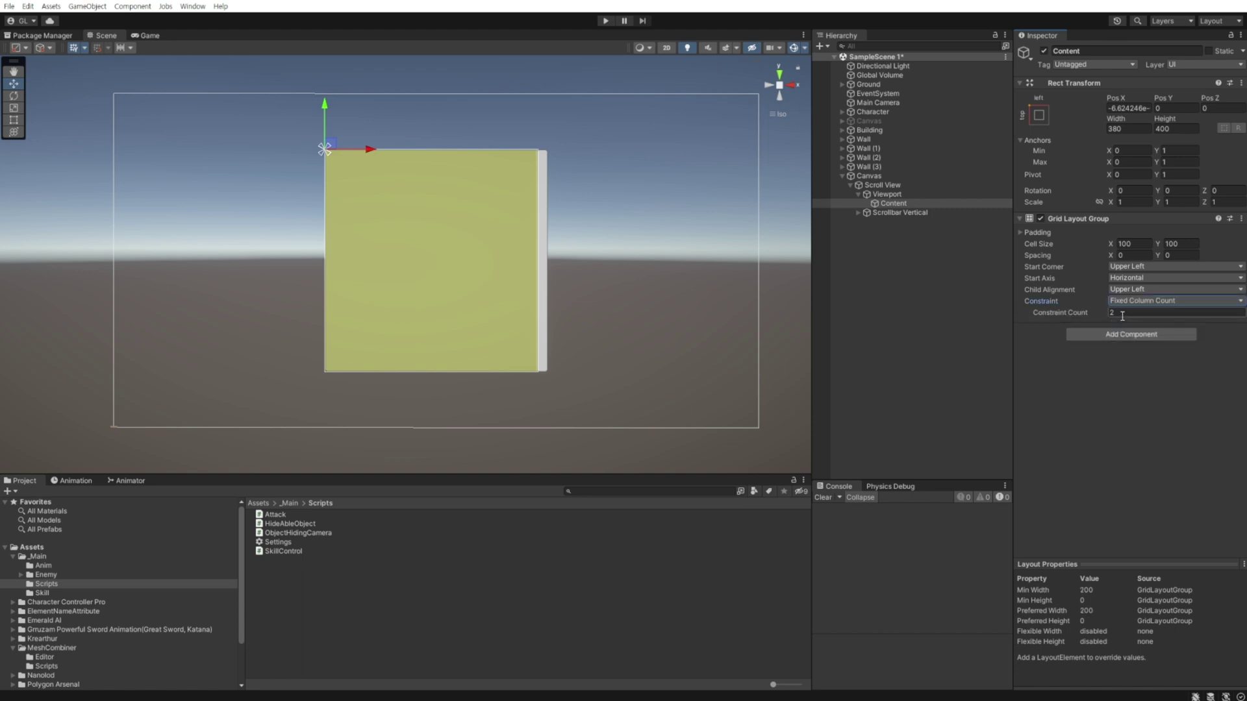
pyautogui.click(1152, 316)
pyautogui.write('5')
pyautogui.press('Return')
# Step: Add a legacy Button named Floor inside Content
pyautogui.rightClick(891, 203)
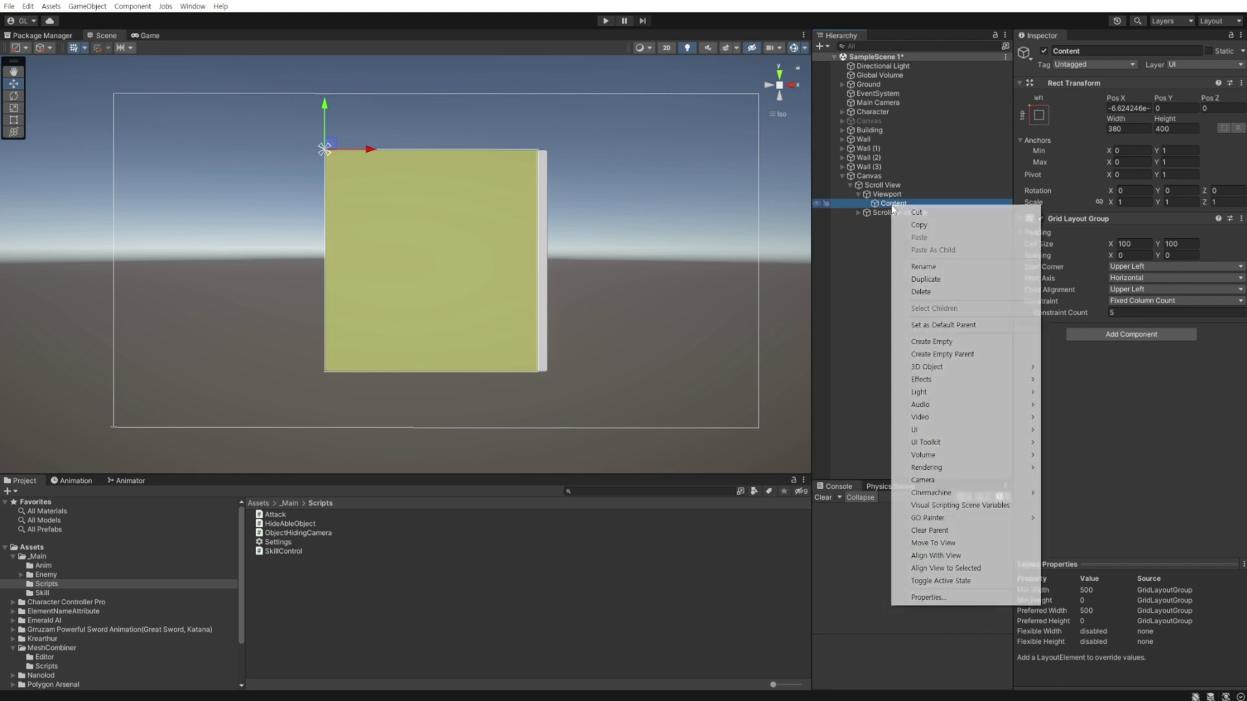
pyautogui.moveTo(948, 429)
pyautogui.moveTo(1104, 606)
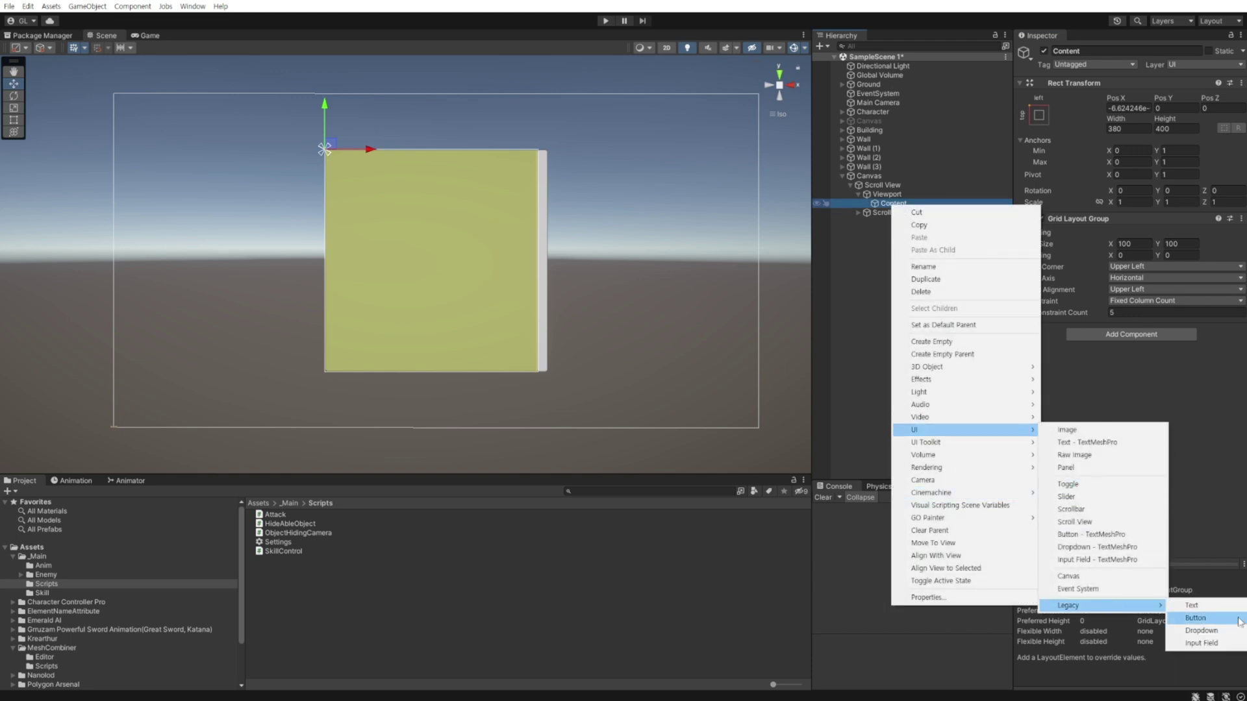
pyautogui.click(1191, 617)
pyautogui.write('Floor')
pyautogui.press('Return')
pyautogui.press('Right')
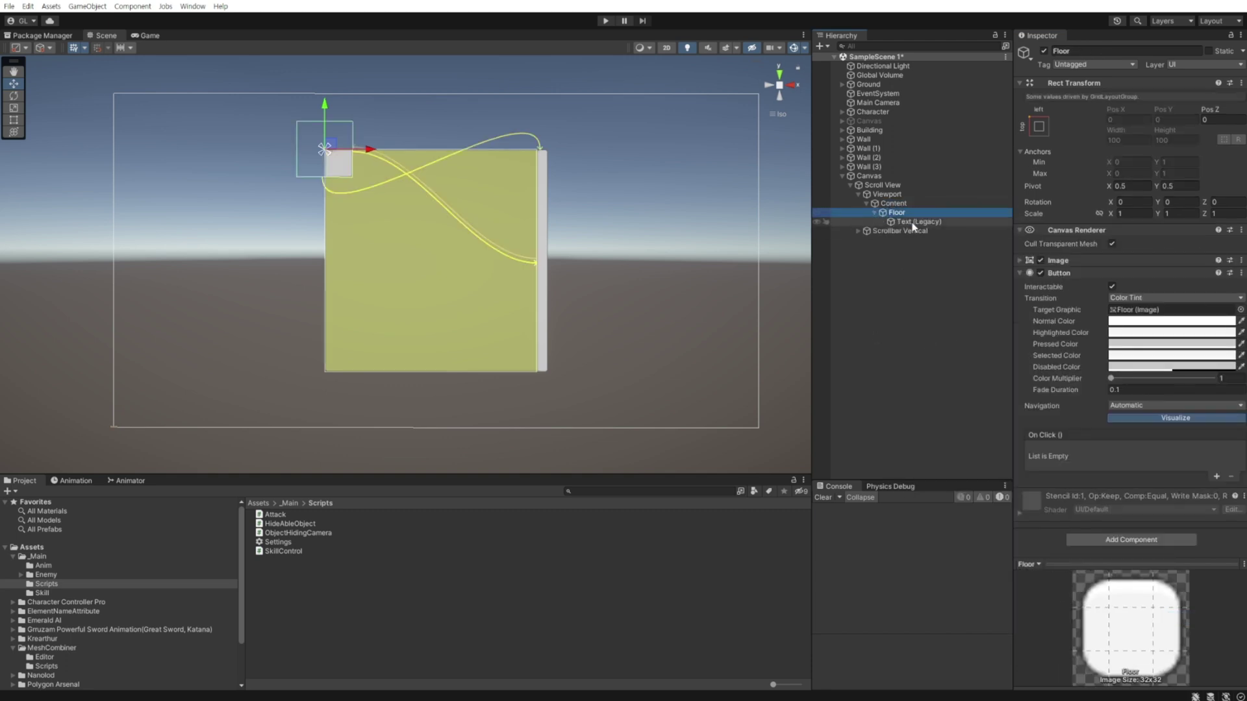
pyautogui.press('Down')
# Step: Set the button label to "1" at font size 80, stretched across the whole button
pyautogui.click(1104, 278)
pyautogui.write('1')
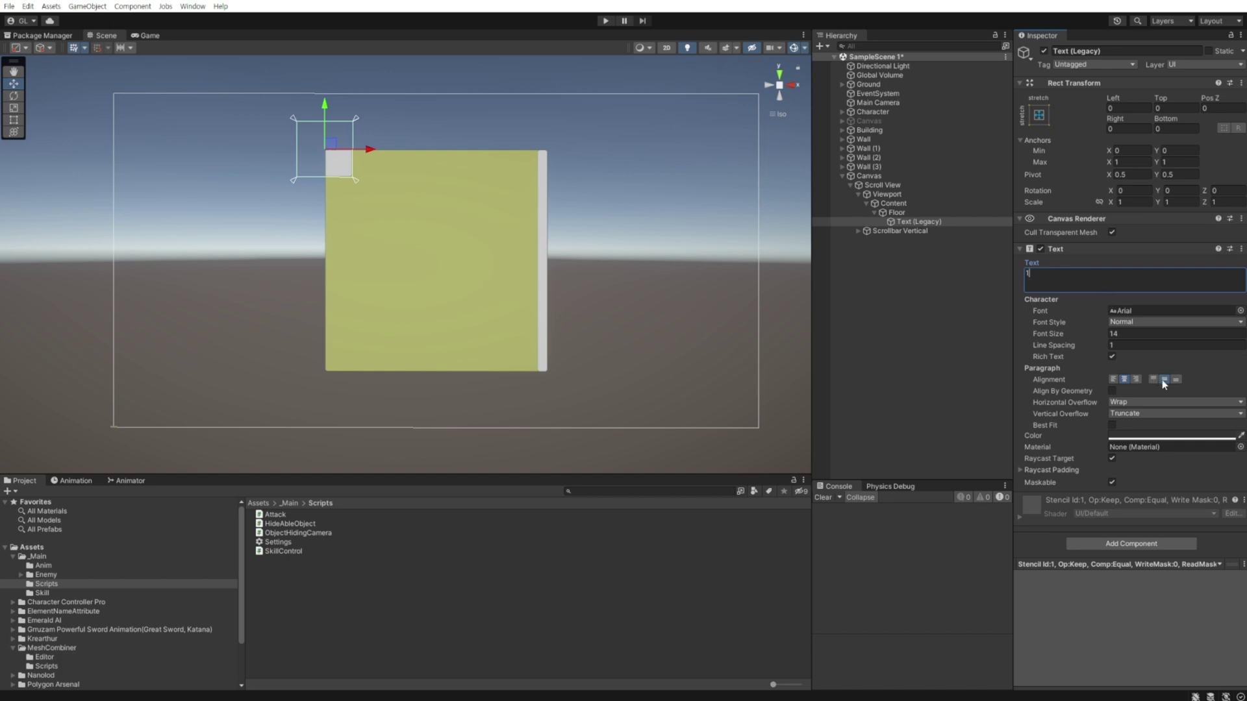
pyautogui.click(1117, 334)
pyautogui.write('100')
pyautogui.moveTo(1048, 333); pyautogui.dragTo(1023, 334)
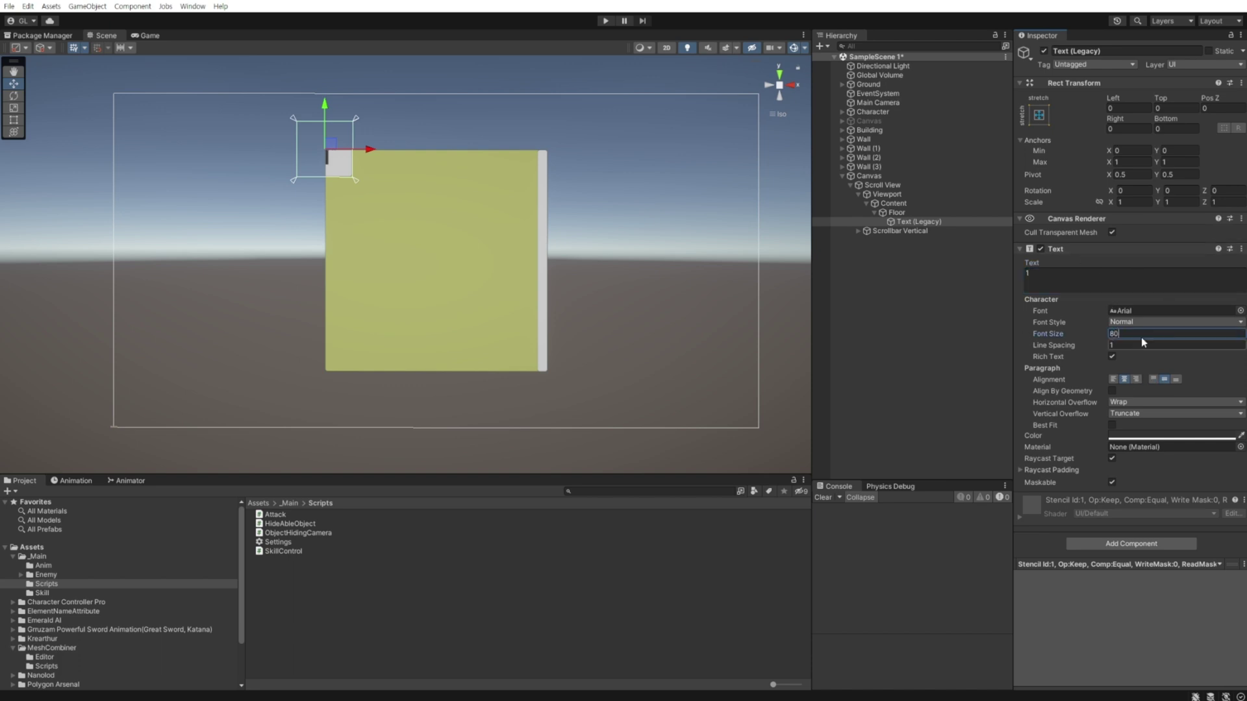
pyautogui.click(1039, 115)
pyautogui.click(1164, 291)
# Step: Colour the Floor button's image orange
pyautogui.click(896, 213)
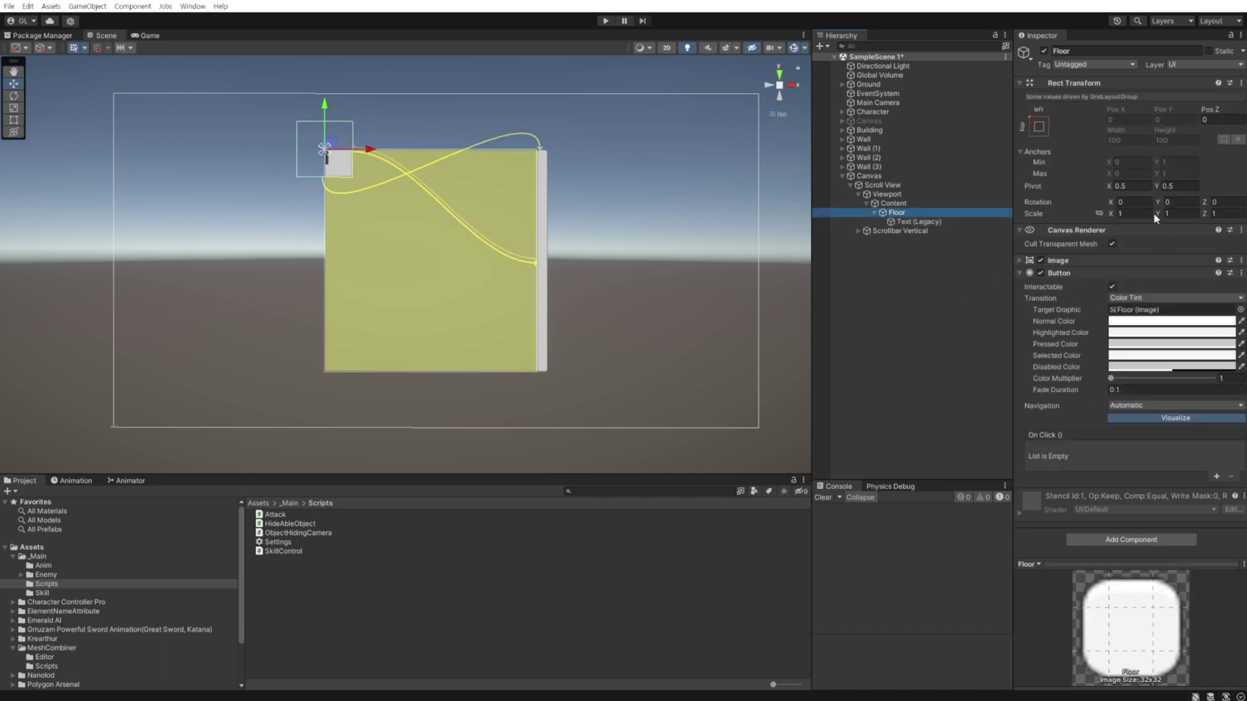
pyautogui.click(1026, 260)
pyautogui.click(1130, 285)
pyautogui.click(1104, 268)
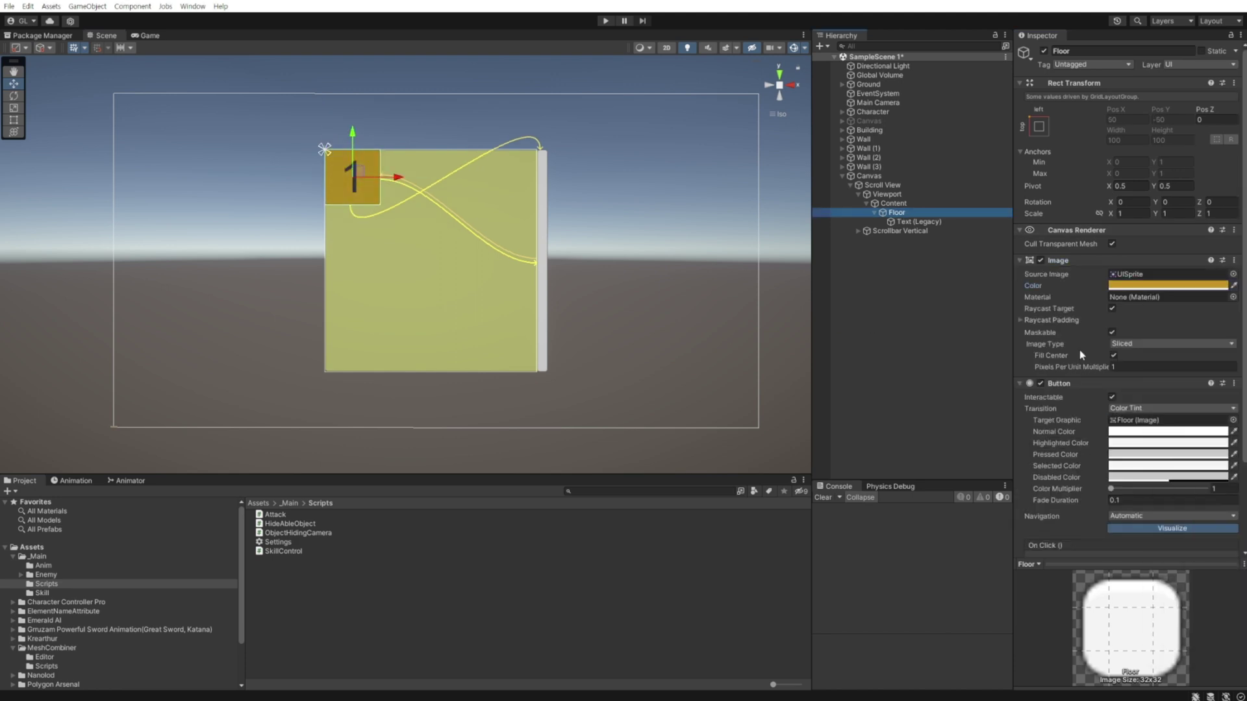
pyautogui.click(1020, 260)
# Step: Add an orange Image child under Floor, placed above the label so the number shows
pyautogui.rightClick(891, 212)
pyautogui.click(1091, 436)
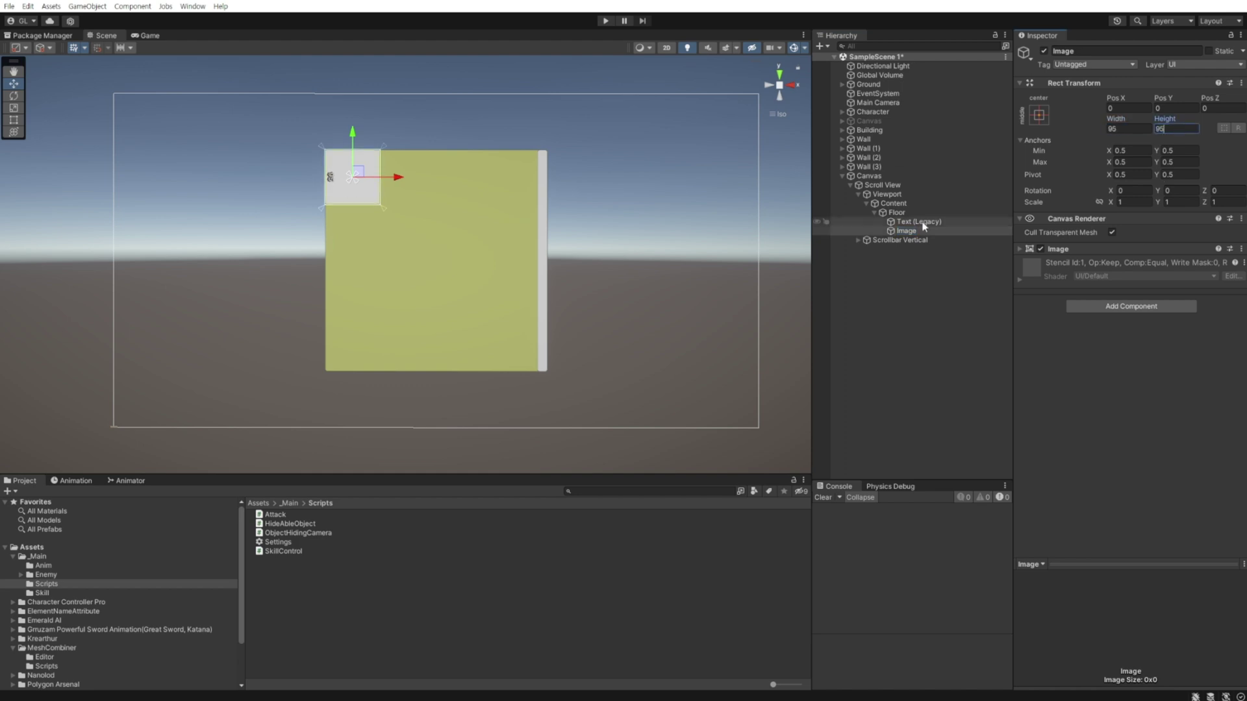
pyautogui.click(896, 212)
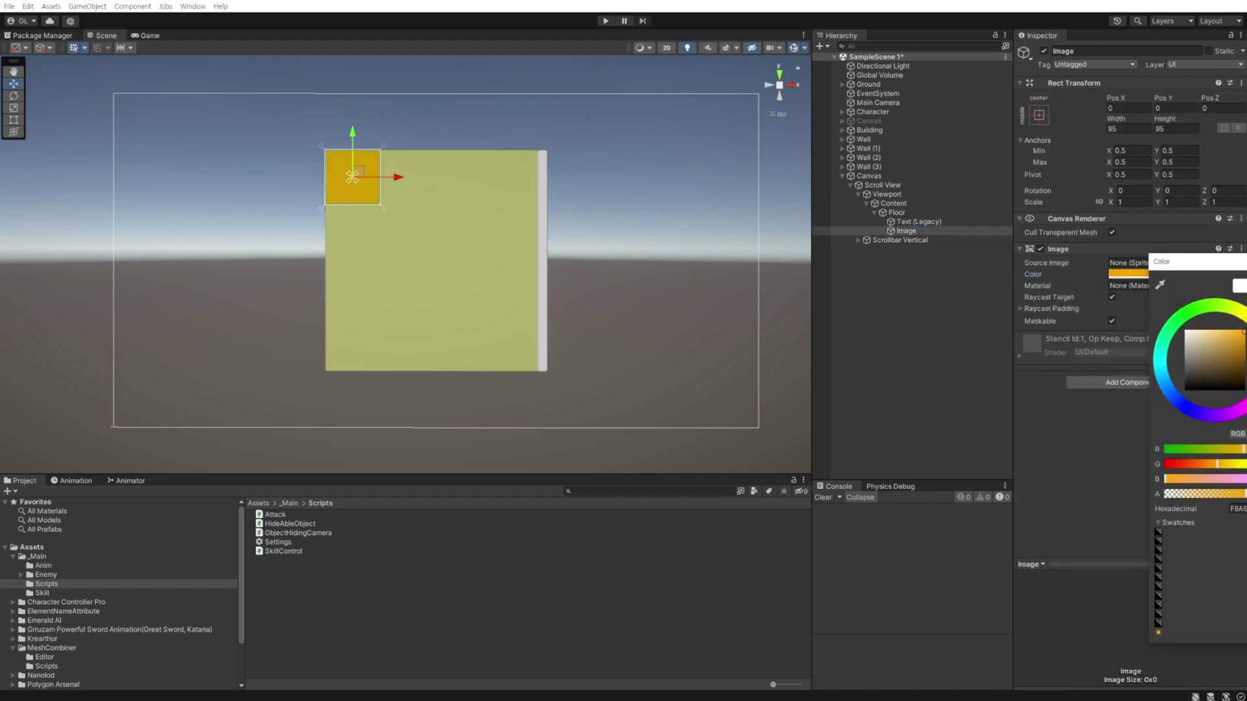
pyautogui.click(903, 232)
pyautogui.moveTo(903, 232); pyautogui.dragTo(900, 215)
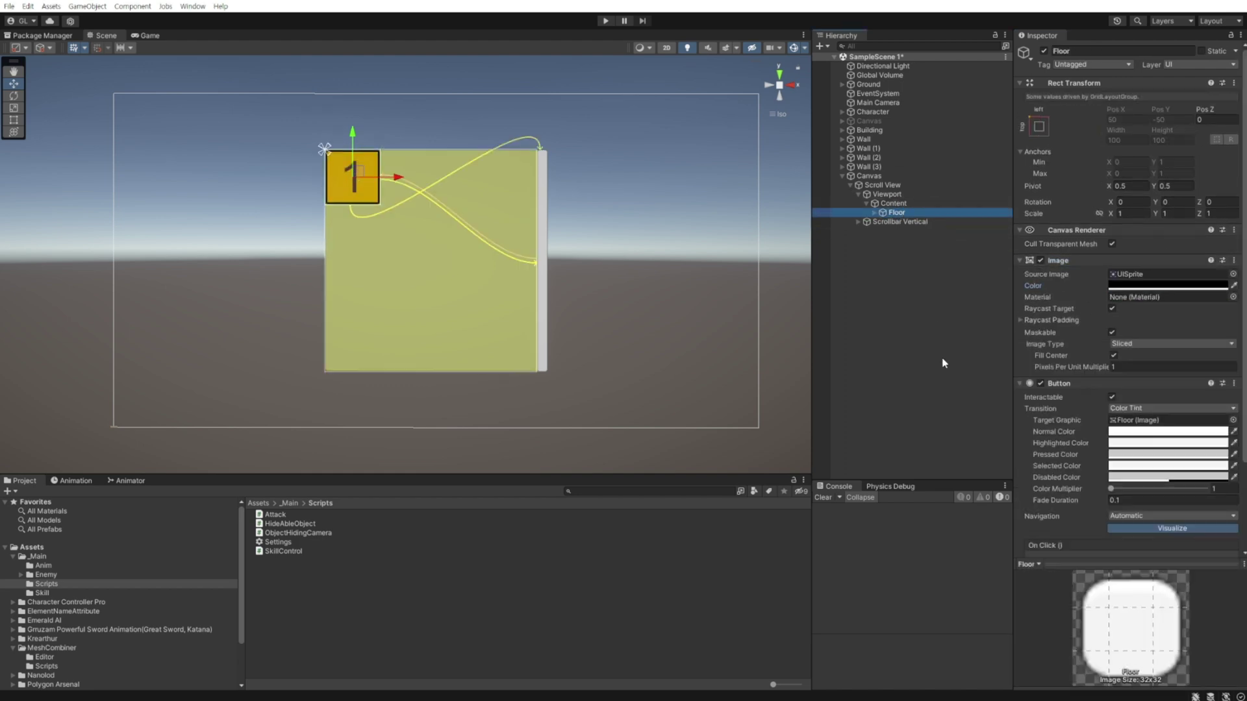
# Step: Duplicate the Floor button a few times to preview a grid row
pyautogui.press('Down')
pyautogui.press('Up')
pyautogui.hotkey('ctrl', 'd')
pyautogui.hotkey('ctrl', 'd')
pyautogui.hotkey('ctrl', 'd')
# Step: Widen the Scroll View to 520 so five buttons fit per row
pyautogui.click(882, 185)
pyautogui.click(1127, 129)
pyautogui.write('500')
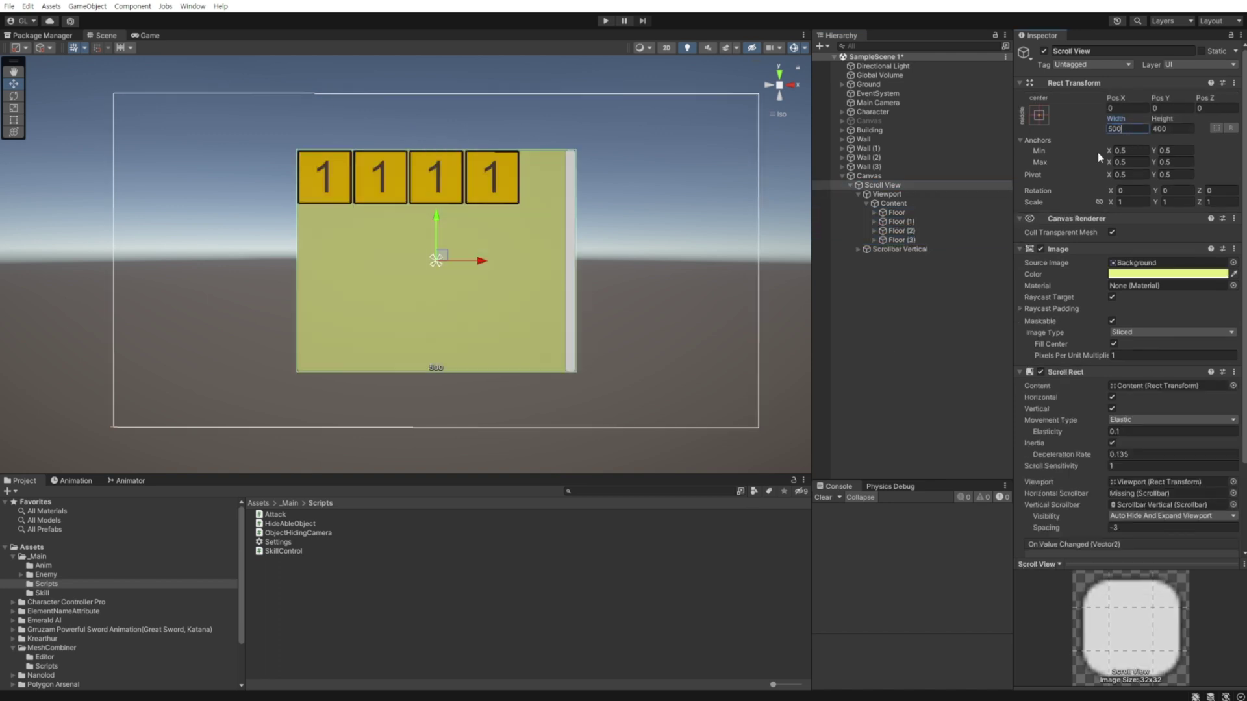
pyautogui.press('BackSpace')
pyautogui.press('BackSpace')
pyautogui.write('50')
pyautogui.click(945, 237)
pyautogui.hotkey('ctrl', 'd')
pyautogui.click(882, 185)
pyautogui.click(1114, 128)
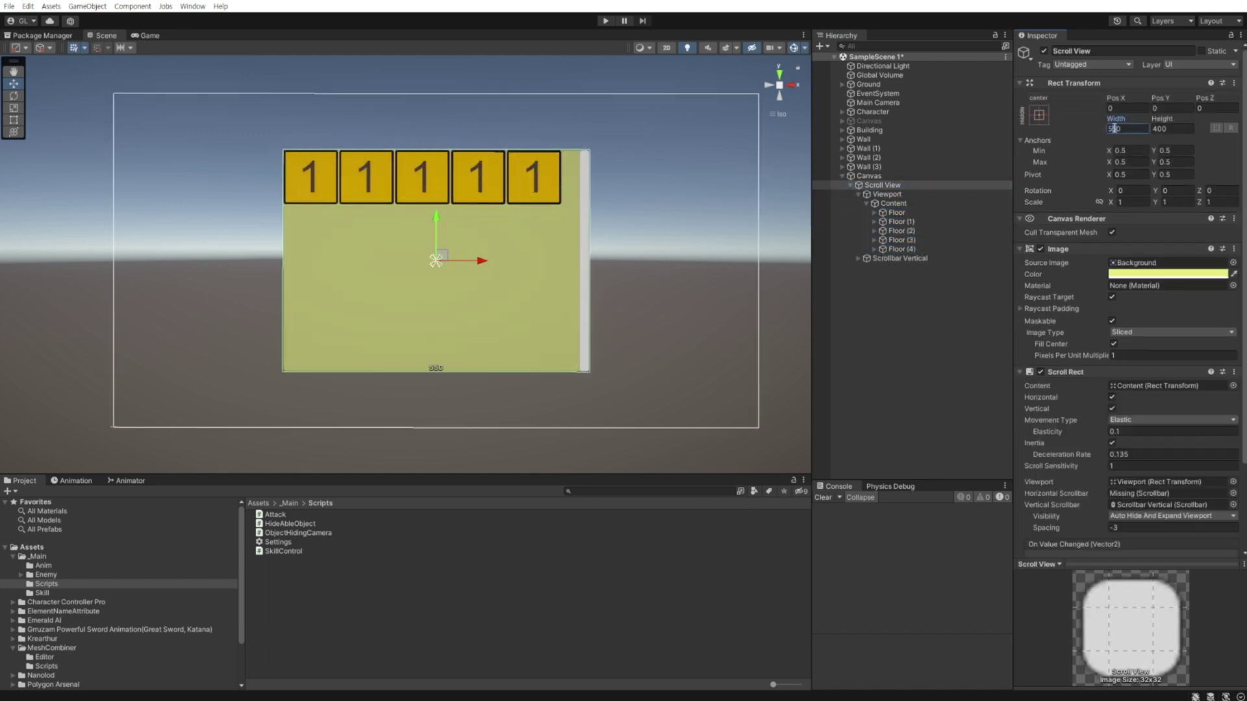
pyautogui.write('520')
# Step: Delete the extra Floor button copies
pyautogui.click(900, 248)
pyautogui.hotkey('ctrl', 'd')
pyautogui.hotkey('ctrl', 'd')
pyautogui.hotkey('ctrl', 'd')
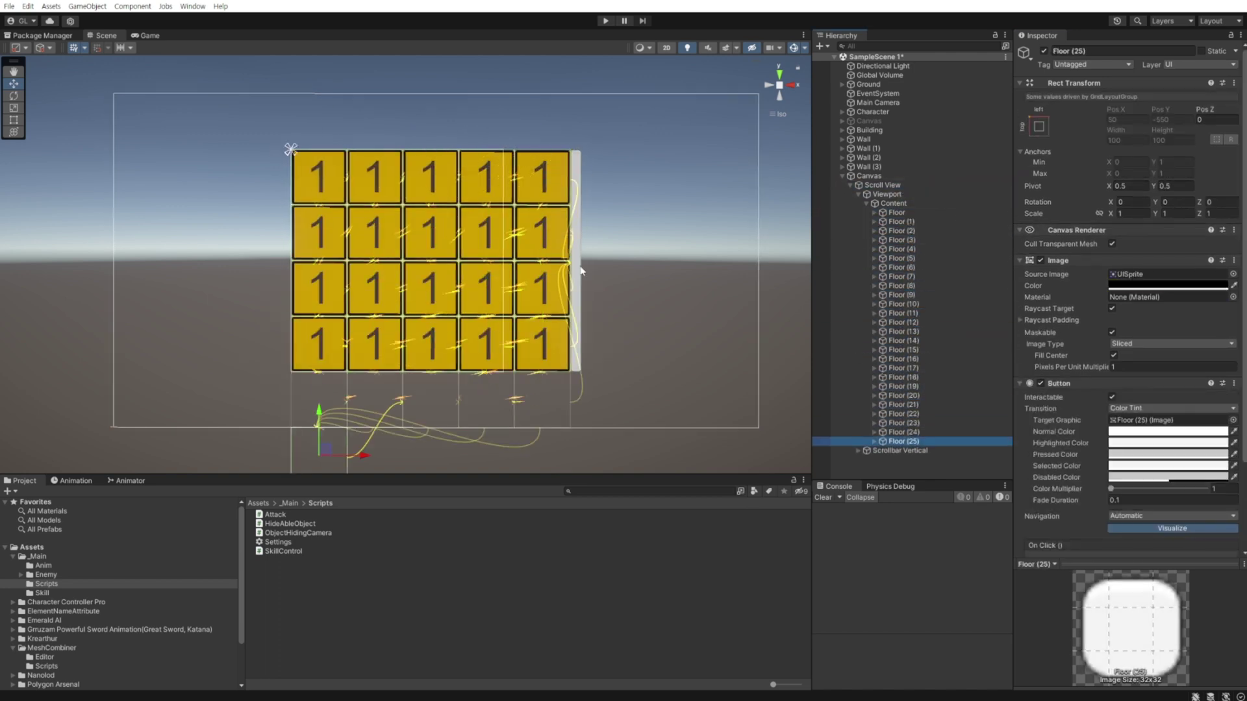
pyautogui.keyDown('shift'); pyautogui.click(901, 221); pyautogui.keyUp('shift')
pyautogui.press('Delete')
# Step: Add a Content Size Fitter to Content with Vertical Fit set to Min Size
pyautogui.click(893, 203)
pyautogui.click(1131, 334)
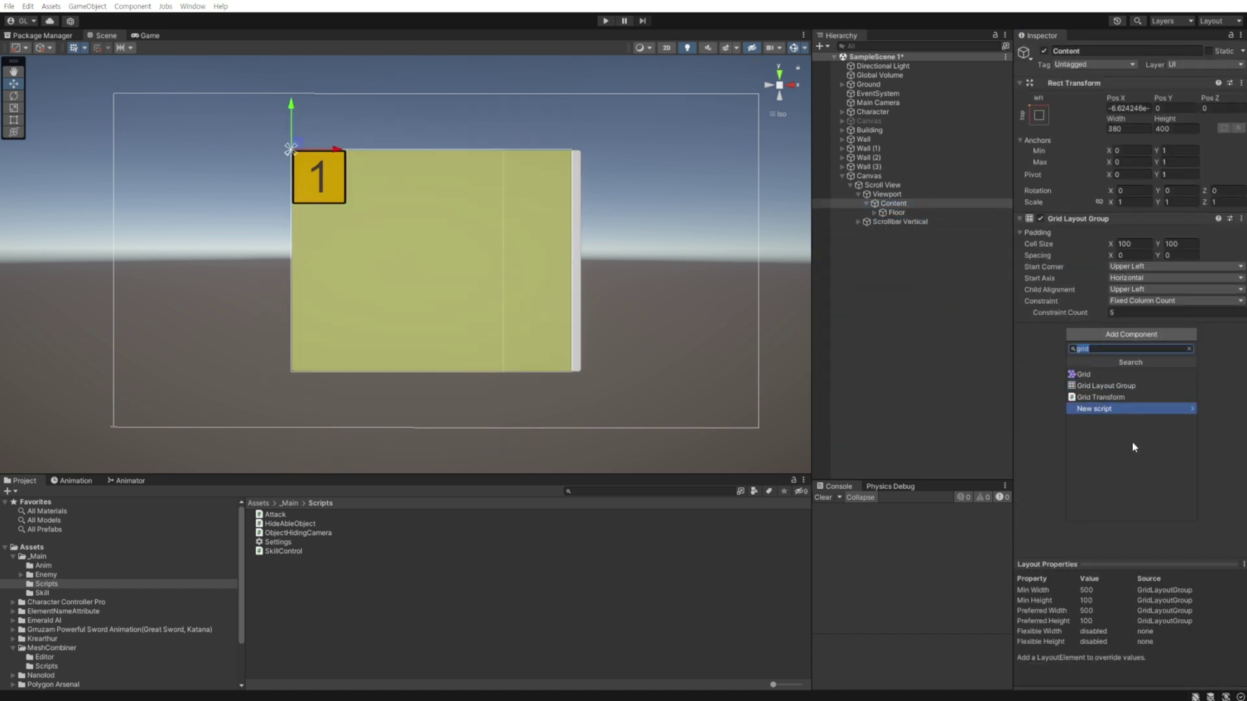
pyautogui.write('cont')
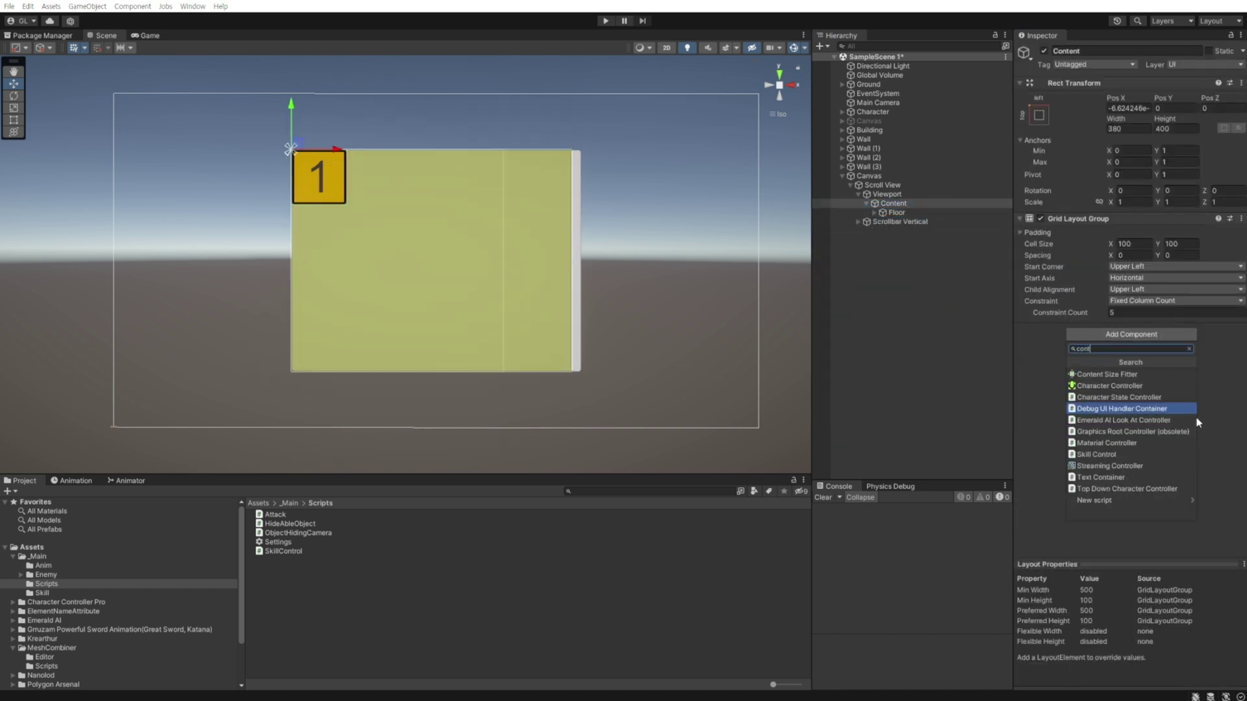
pyautogui.click(1160, 377)
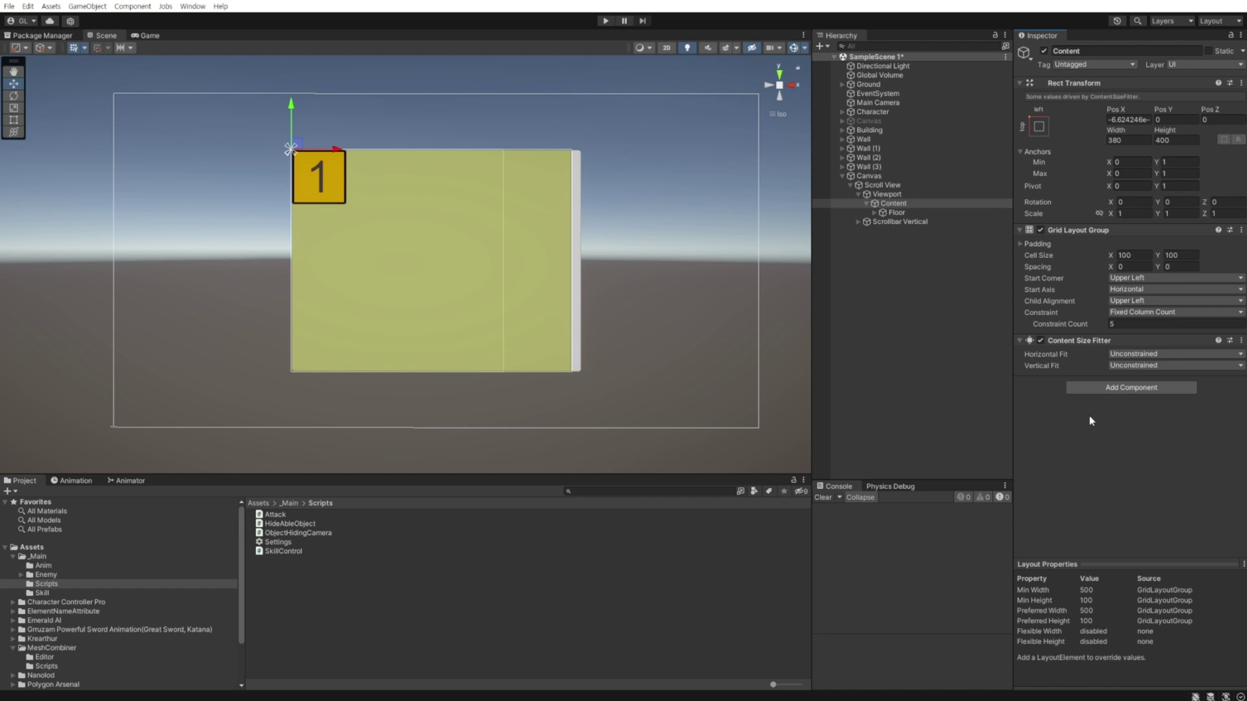
pyautogui.click(1159, 365)
pyautogui.click(1163, 391)
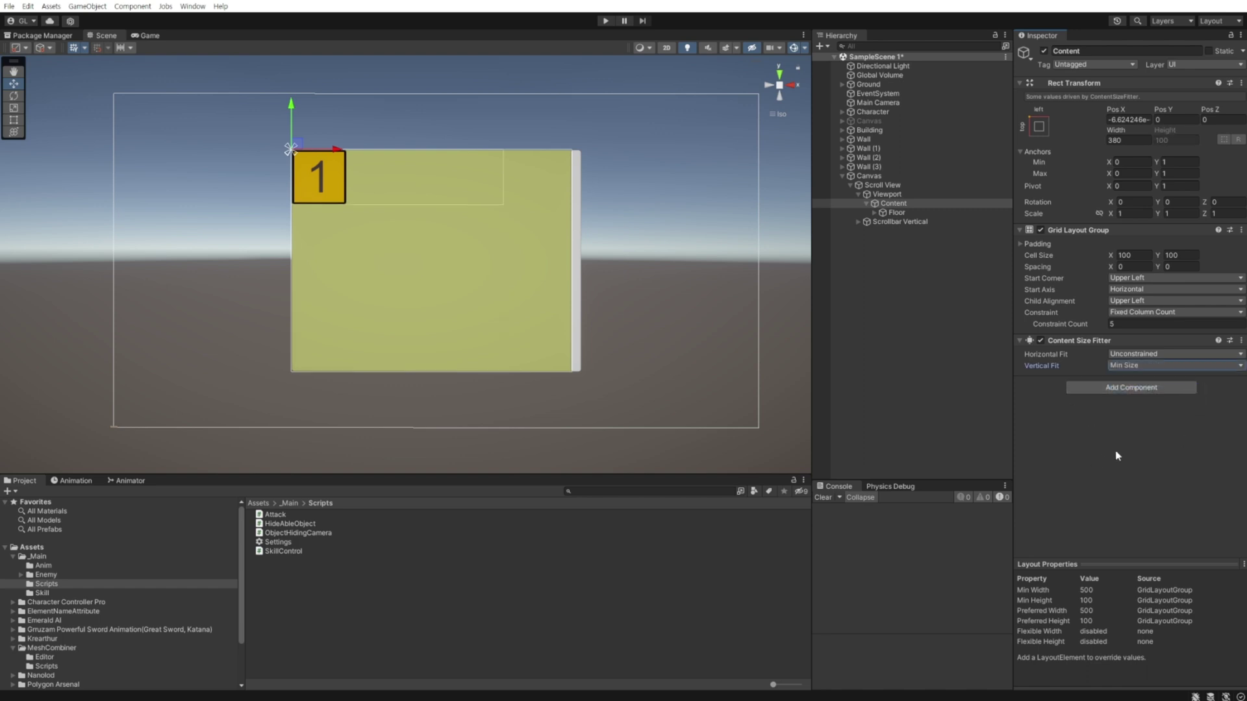
pyautogui.moveTo(1116, 130); pyautogui.dragTo(1143, 130)
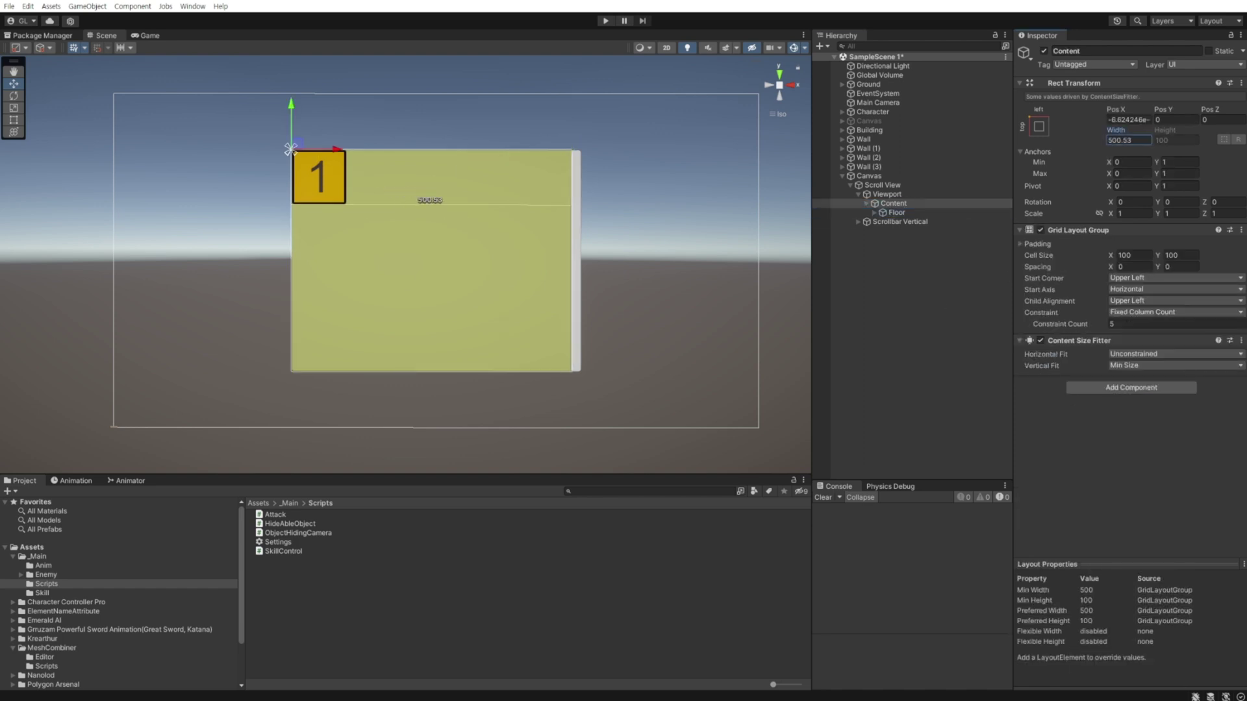
# Step: Create a folder named Floor inside the Scripts folder
pyautogui.rightClick(292, 576)
pyautogui.moveTo(338, 276)
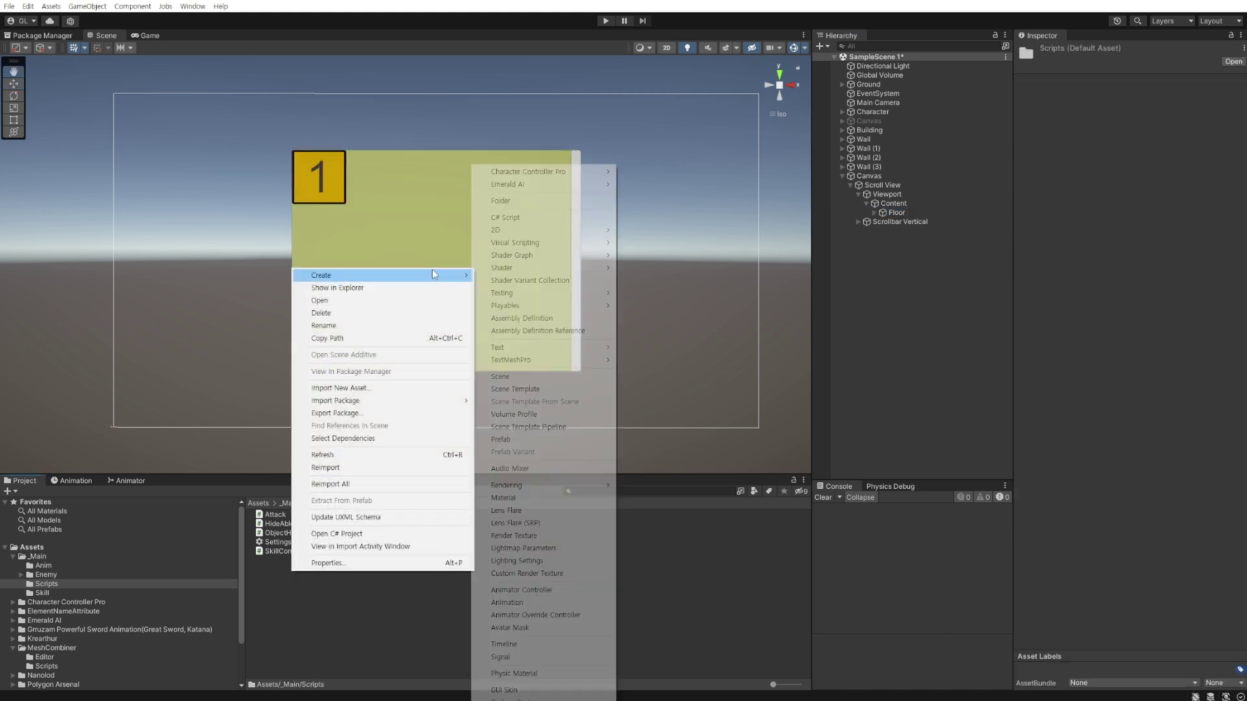
pyautogui.click(506, 200)
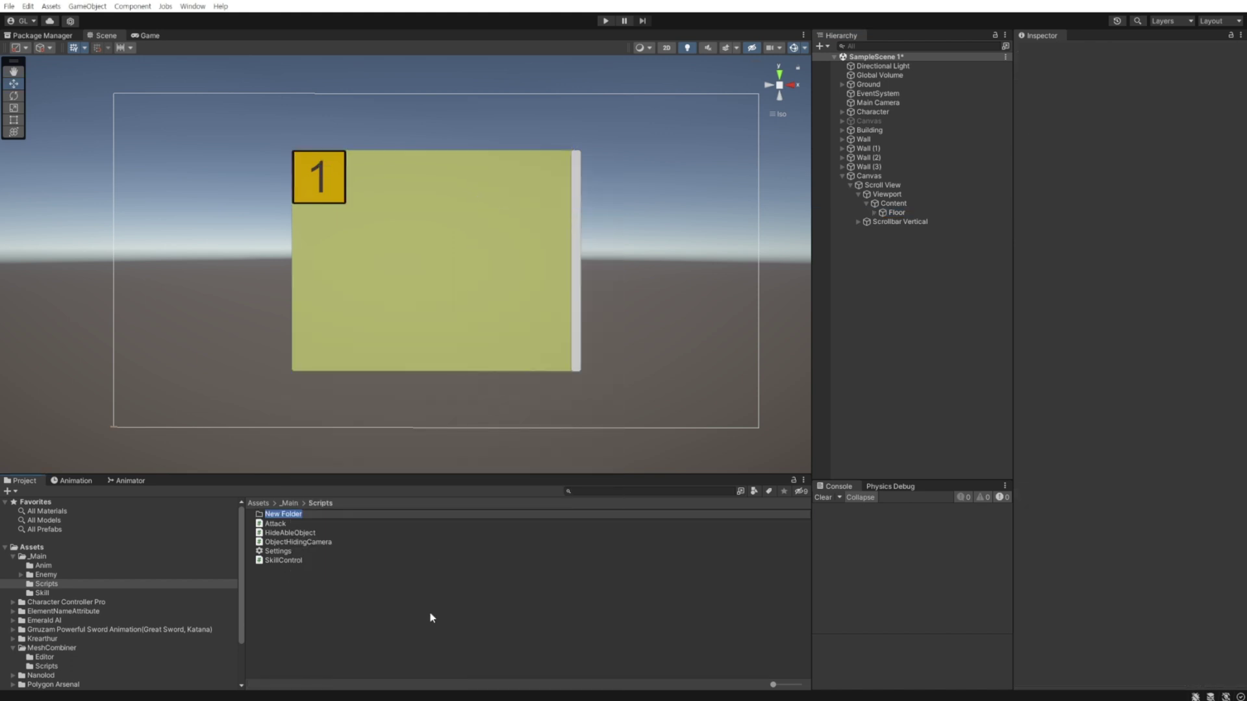
pyautogui.write('Floor')
pyautogui.press('Return')
pyautogui.press('Return')
# Step: Create two C# scripts in the Floor folder: FloorButton and FloorEntrance
pyautogui.rightClick(346, 563)
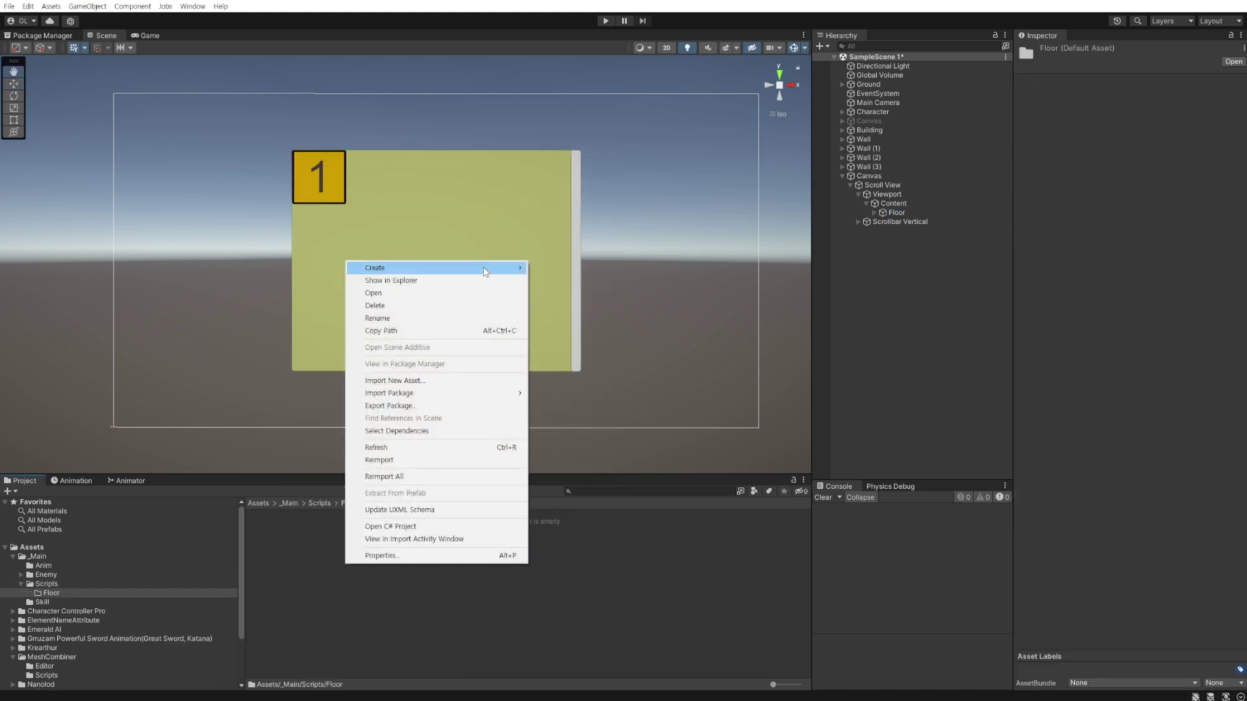
pyautogui.moveTo(484, 272)
pyautogui.click(572, 231)
pyautogui.write('FloorButton')
pyautogui.press('Return')
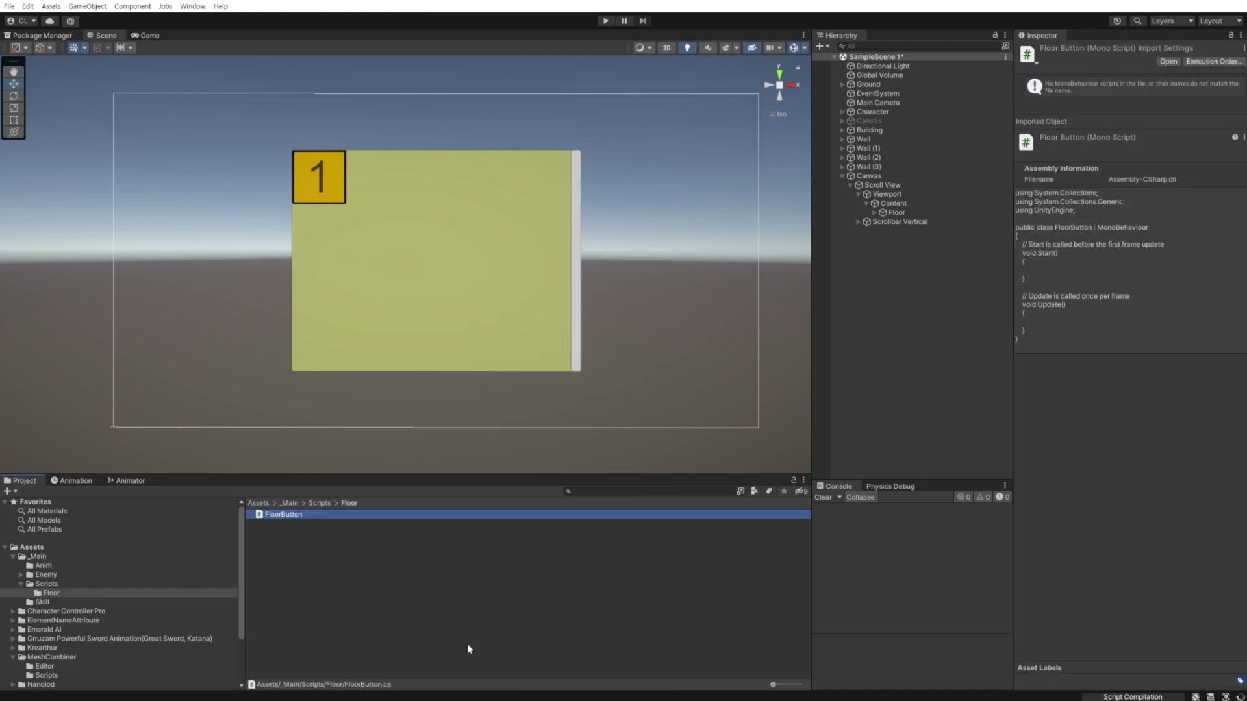
pyautogui.rightClick(328, 537)
pyautogui.moveTo(389, 243)
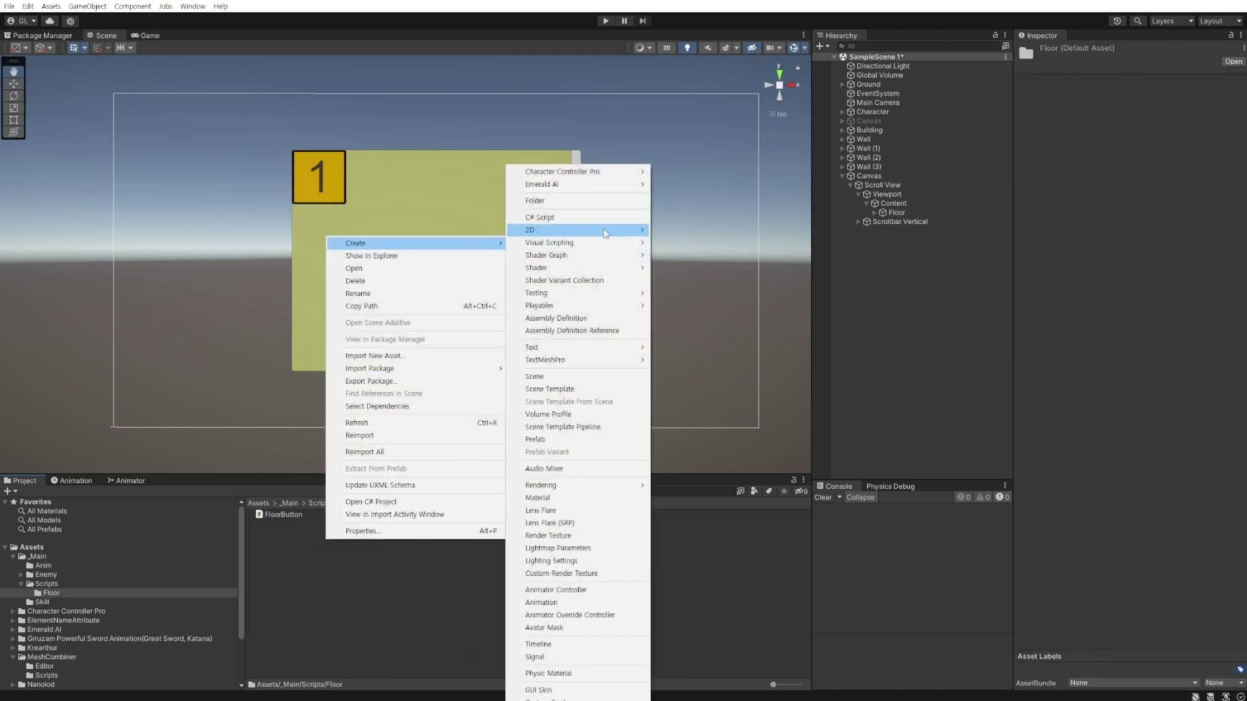
pyautogui.click(604, 218)
pyautogui.write('FloorEntrance')
pyautogui.press('Return')
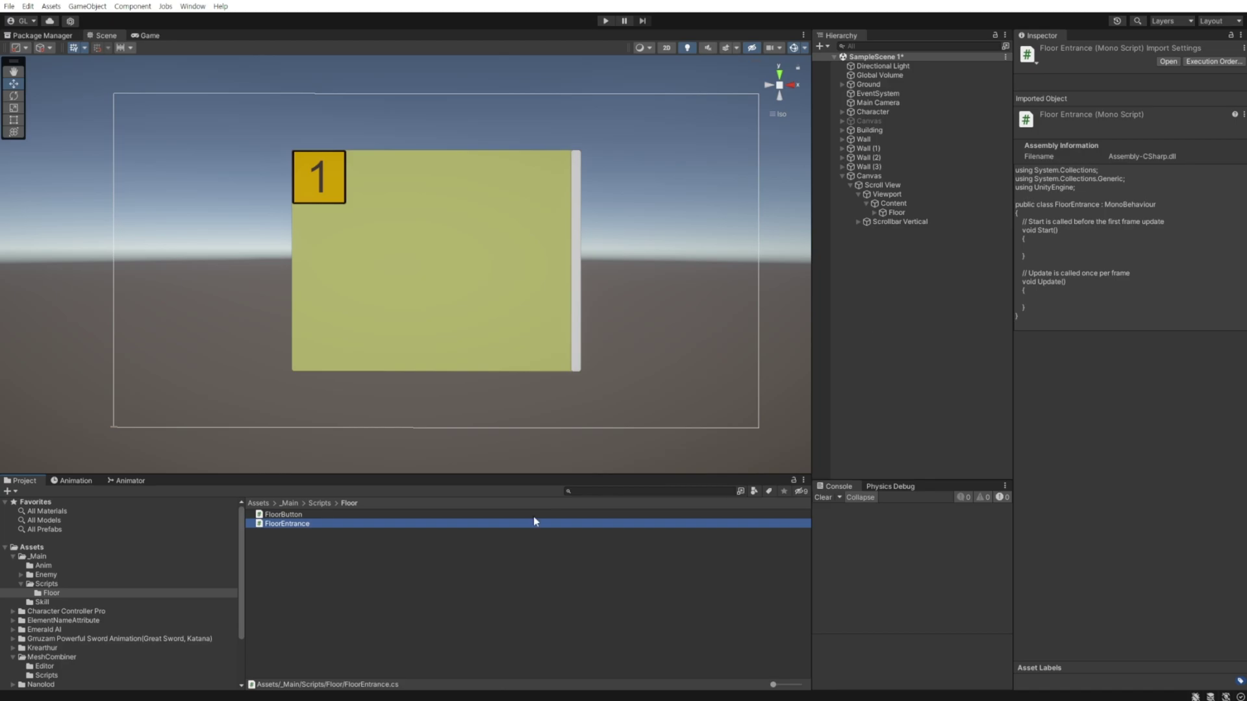
pyautogui.click(431, 574)
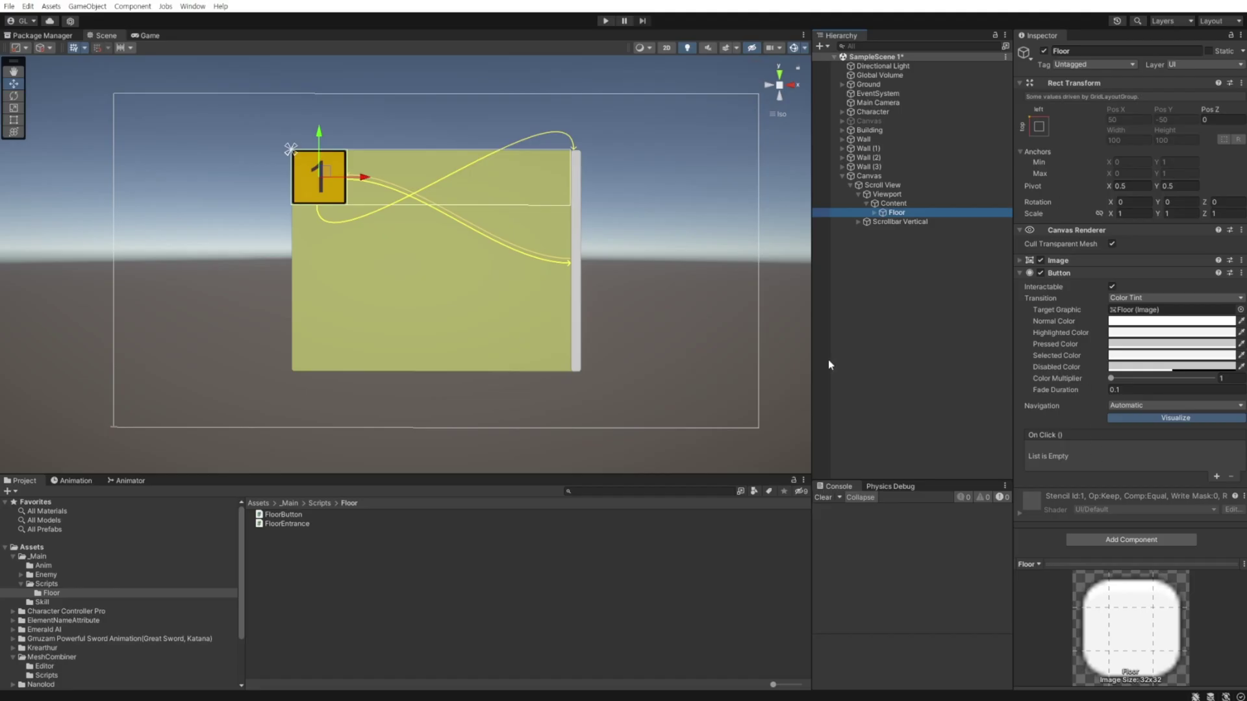
# Step: Attach FloorButton to the Floor button, save it as a prefab in _Main, and delete it from the scene
pyautogui.moveTo(283, 515); pyautogui.dragTo(900, 214)
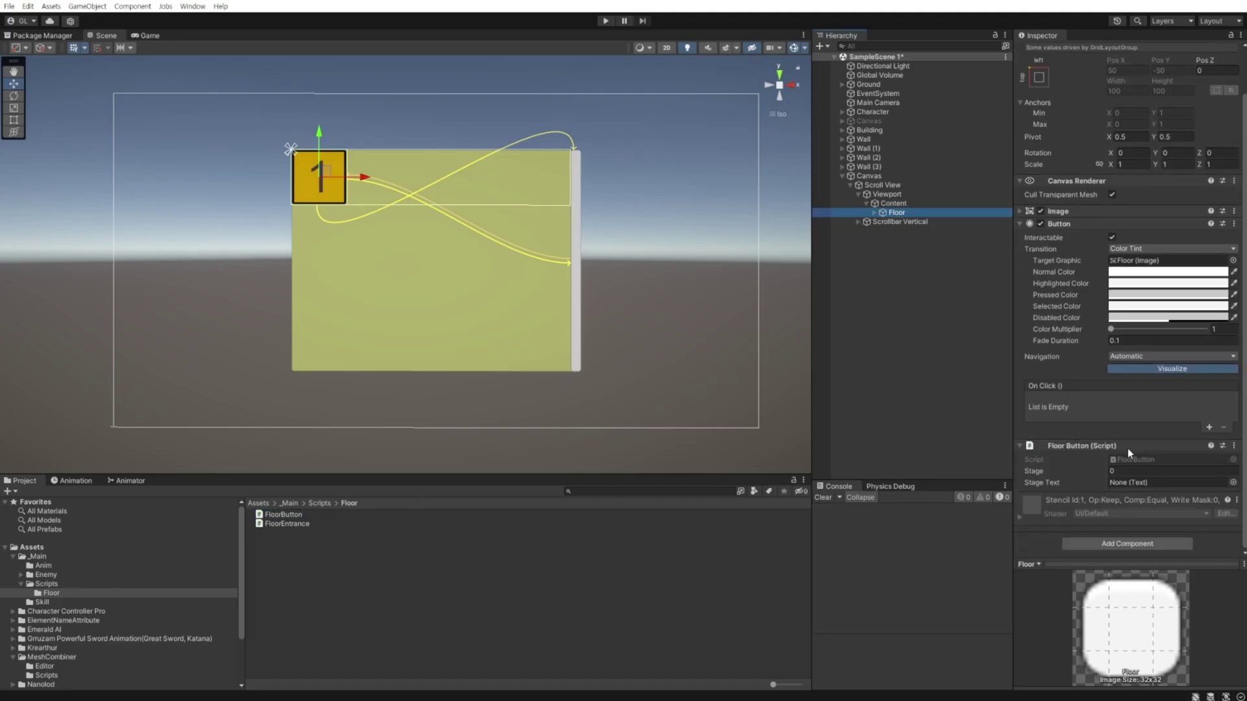
pyautogui.click(40, 557)
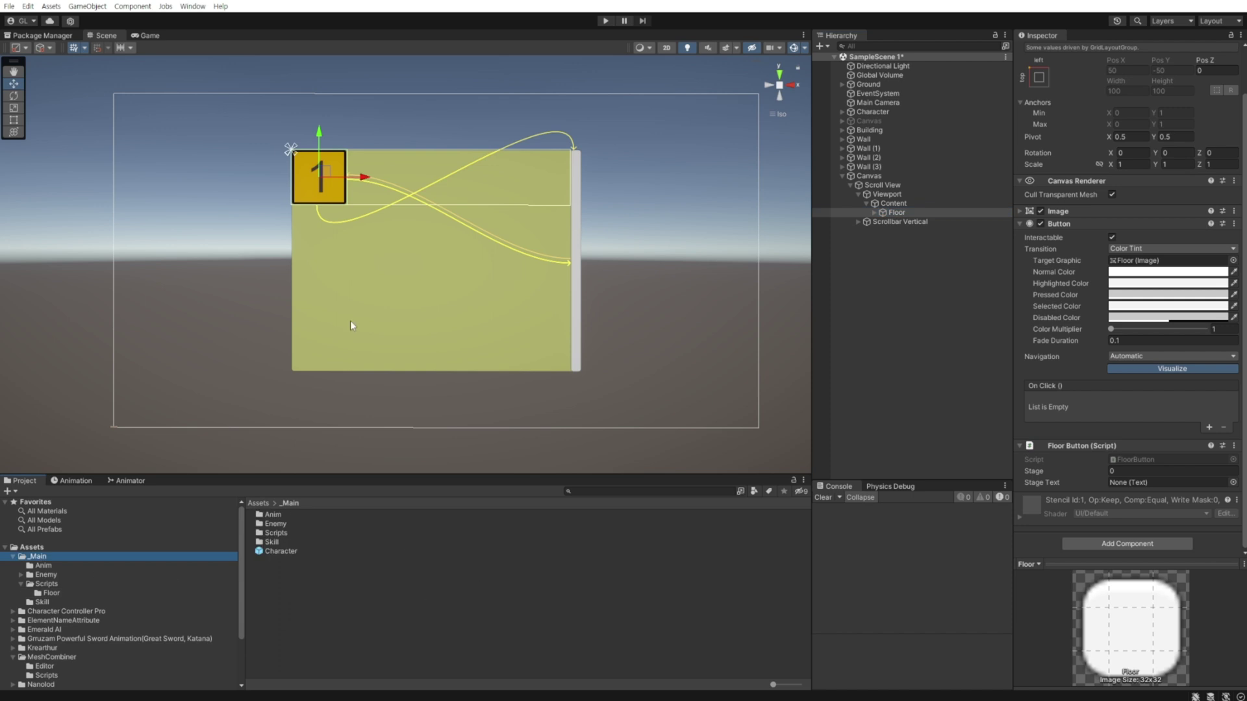
pyautogui.moveTo(894, 214); pyautogui.dragTo(609, 596)
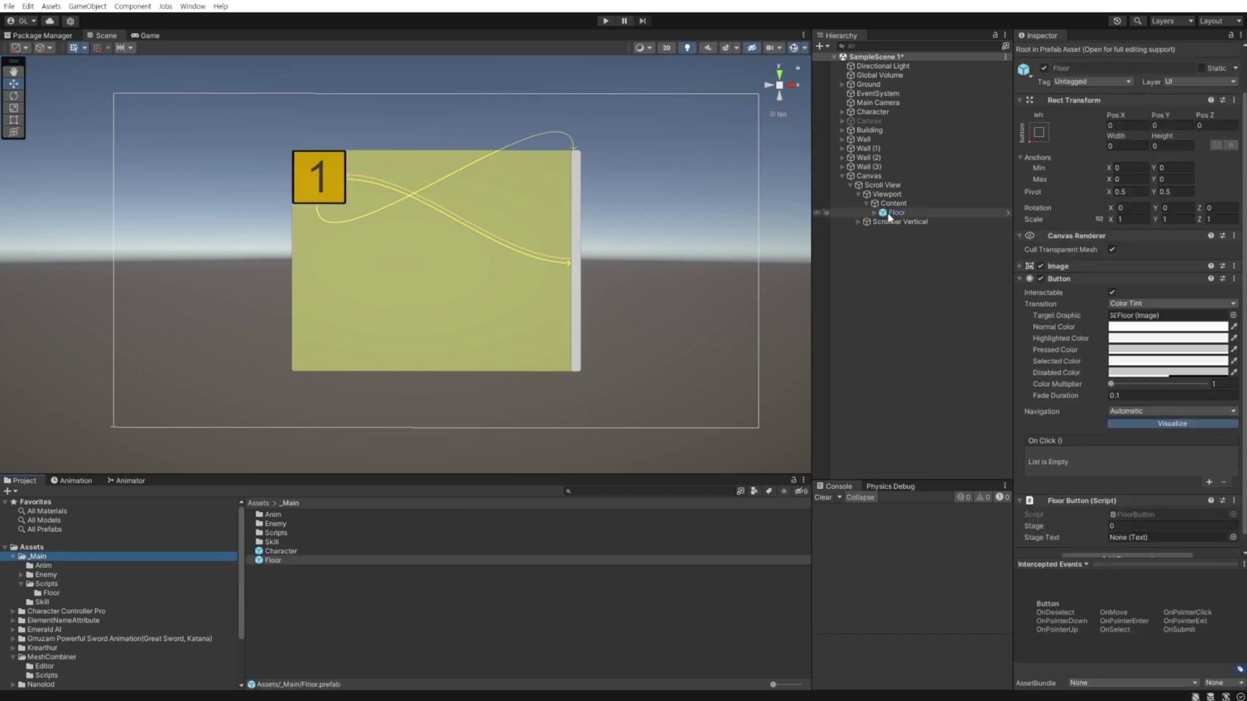
pyautogui.press('Delete')
# Step: In the Floor prefab, link the text label to Stage Text and save
pyautogui.doubleClick(273, 561)
pyautogui.moveTo(895, 99); pyautogui.dragTo(1146, 313)
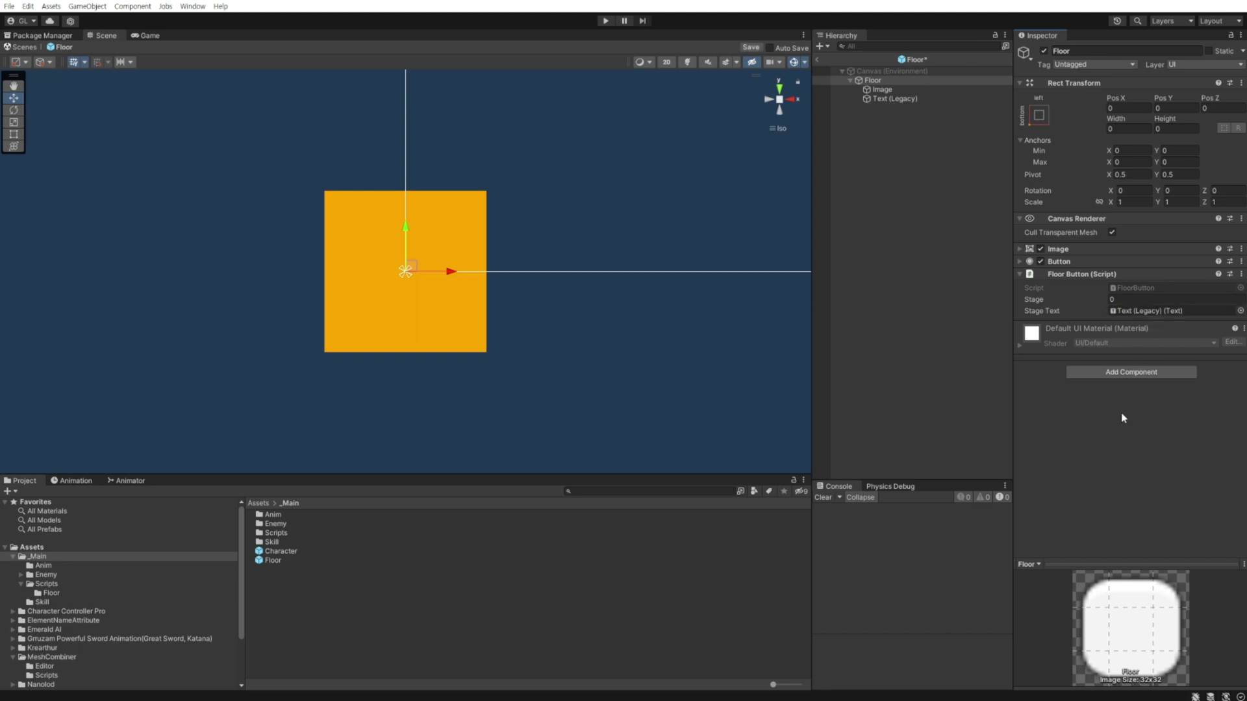
pyautogui.hotkey('ctrl', 's')
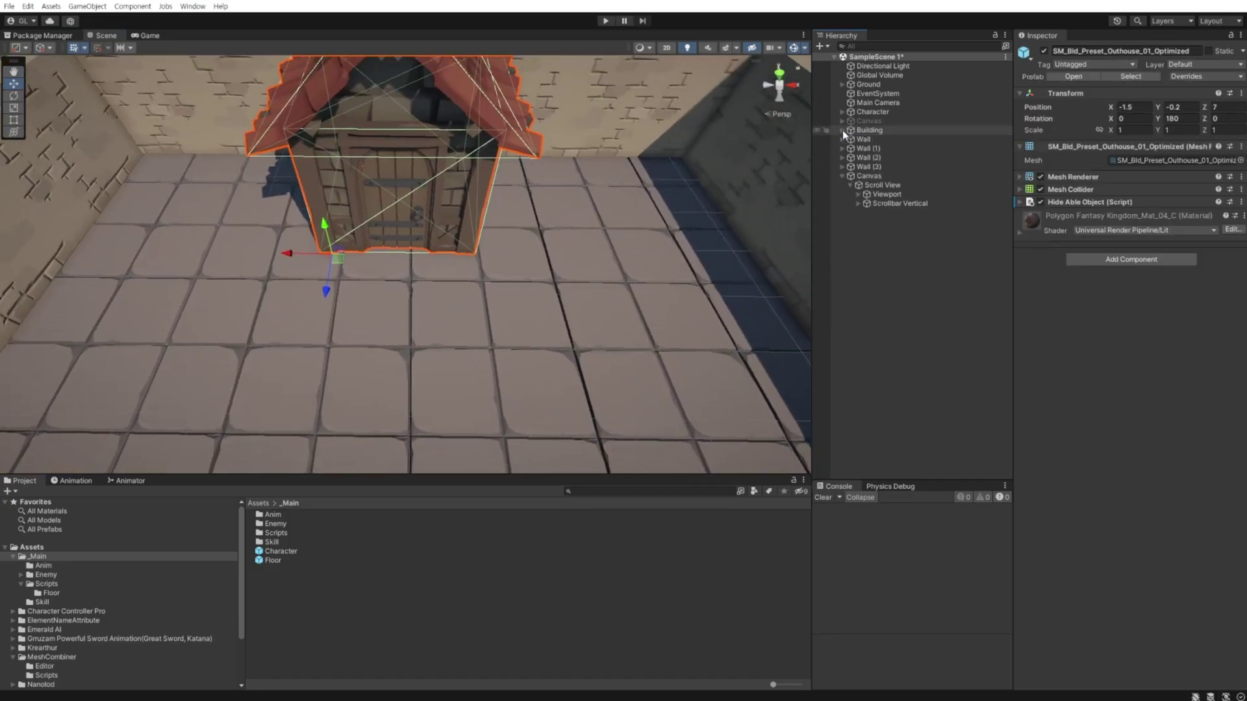
# Step: Create an empty object with a 2×2 trigger Box Collider placed in front of the door
pyautogui.rightClick(873, 280)
pyautogui.click(946, 410)
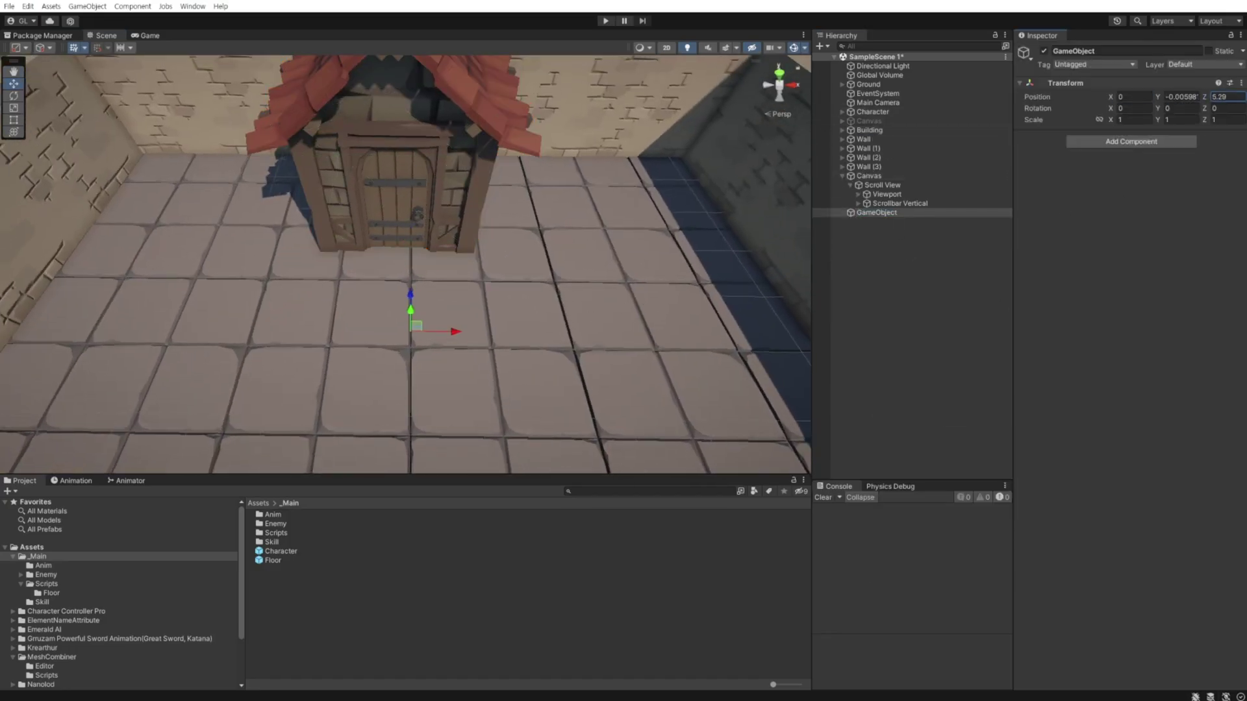
pyautogui.click(1118, 151)
pyautogui.write('box')
pyautogui.press('Return')
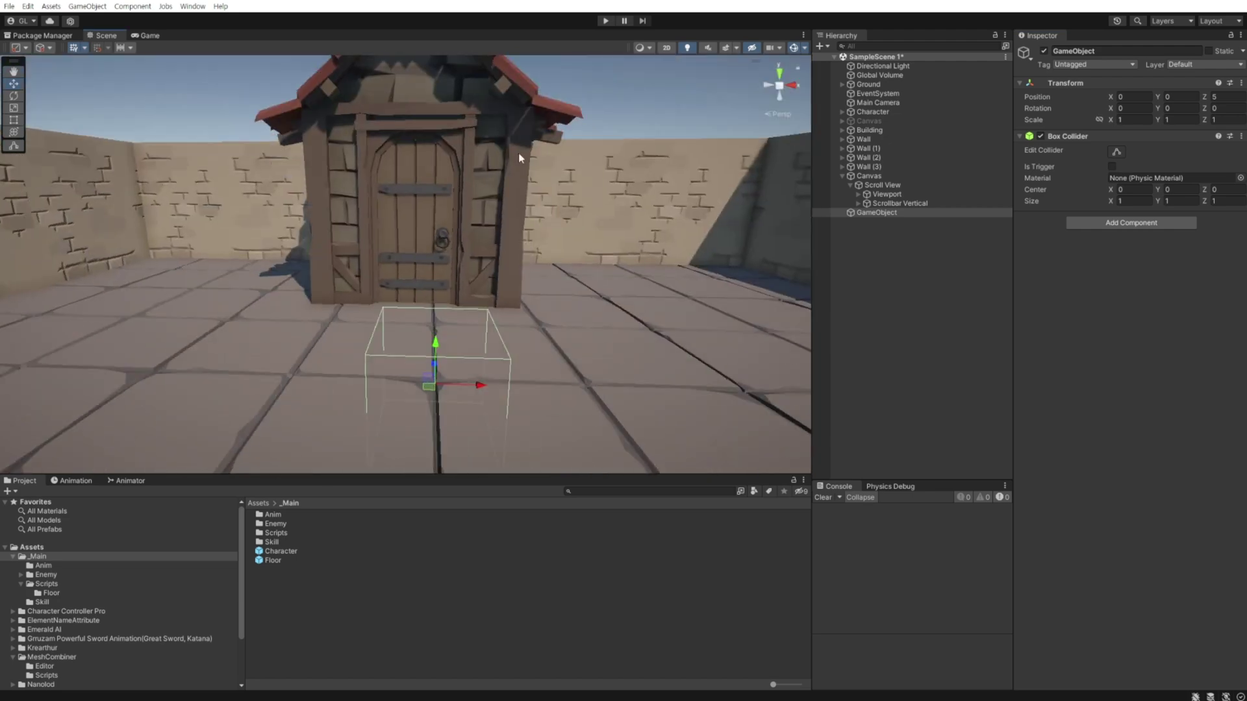
pyautogui.write('2')
pyautogui.press('Tab')
pyautogui.write('2')
pyautogui.keyDown('alt'); pyautogui.moveTo(467, 259); pyautogui.dragTo(563, 271); pyautogui.keyUp('alt')
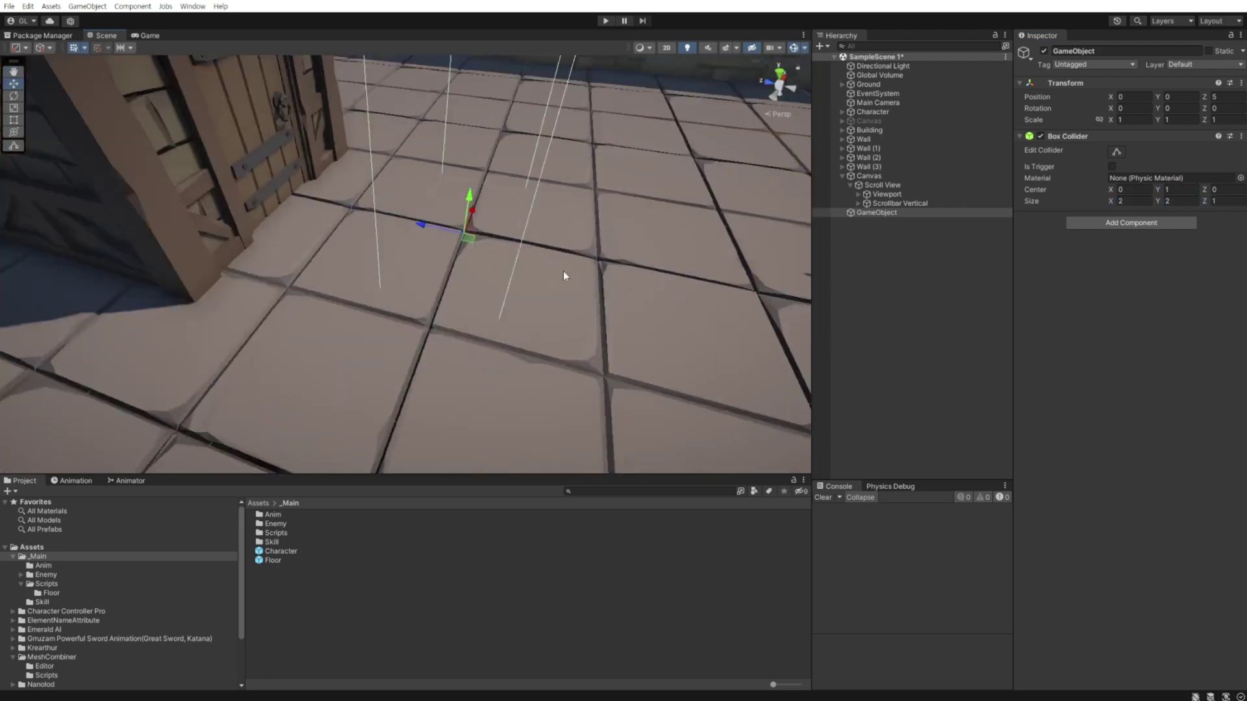
pyautogui.moveTo(473, 227)
pyautogui.mouseDown()
pyautogui.moveTo(354, 297)
pyautogui.moveTo(461, 294)
pyautogui.mouseUp()
pyautogui.click(1111, 167)
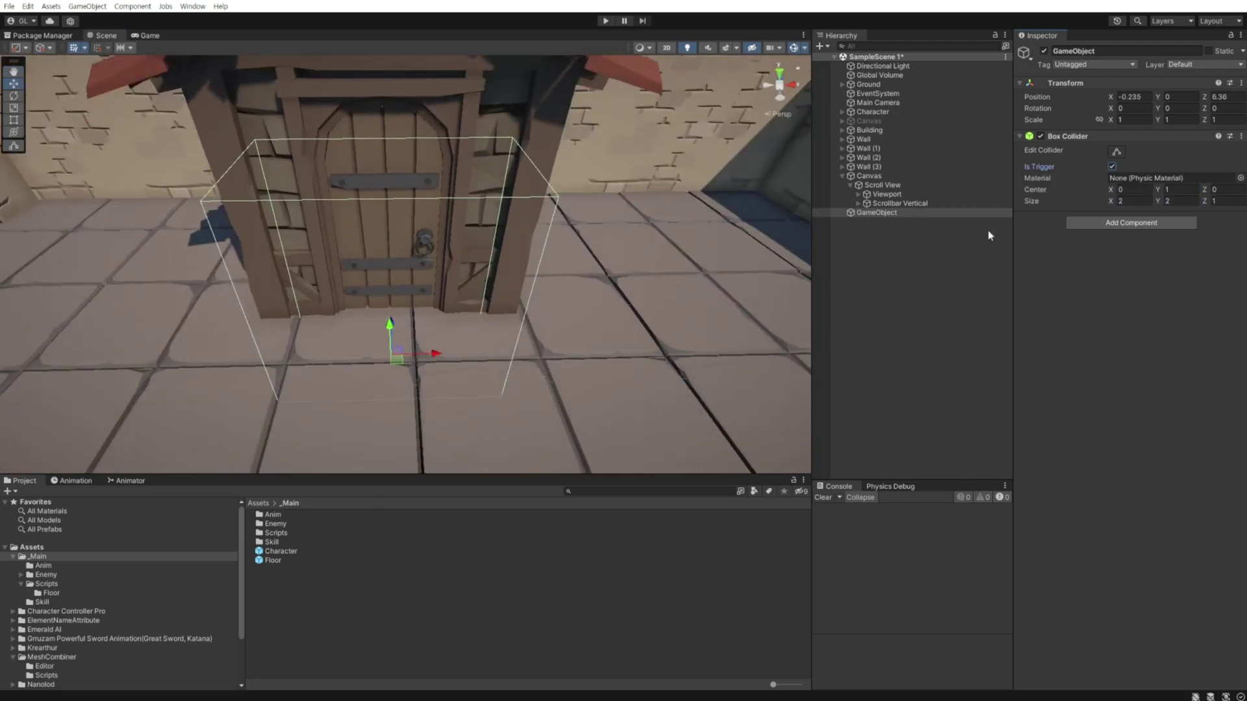
# Step: Rename the object to Floor and attach the FloorEntrance script to it
pyautogui.press('F2')
pyautogui.write('Floor')
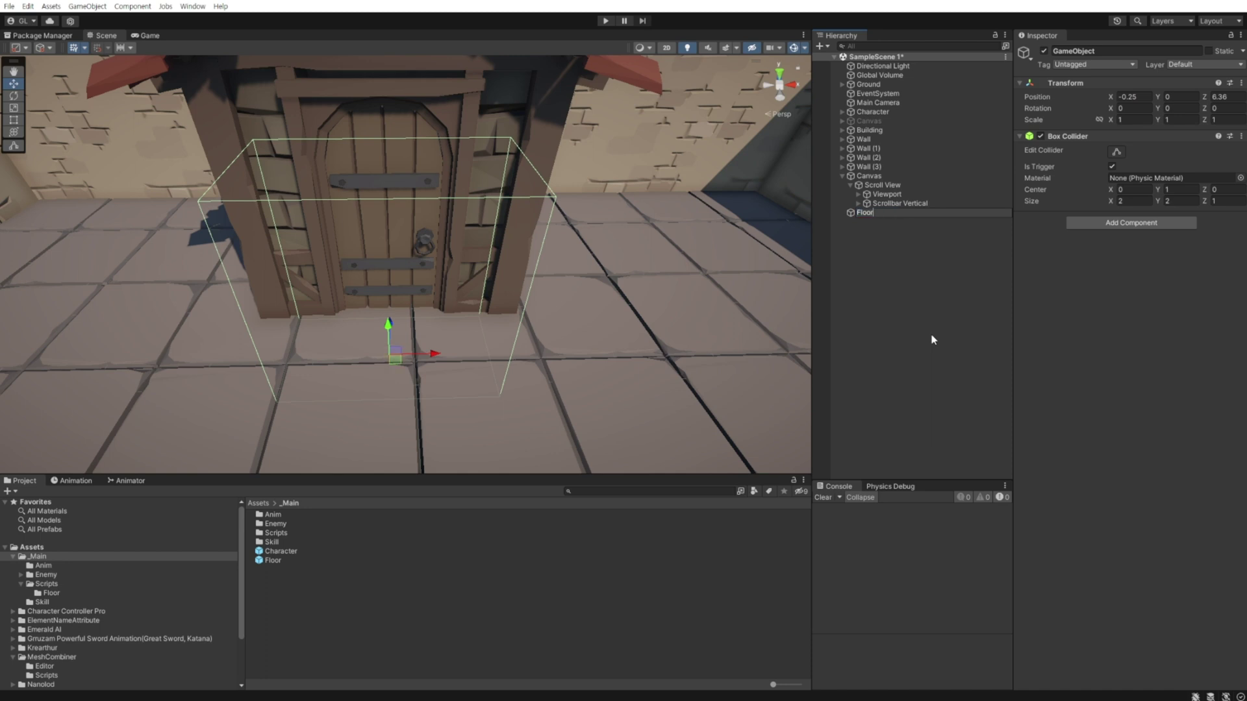
pyautogui.press('Return')
pyautogui.click(51, 593)
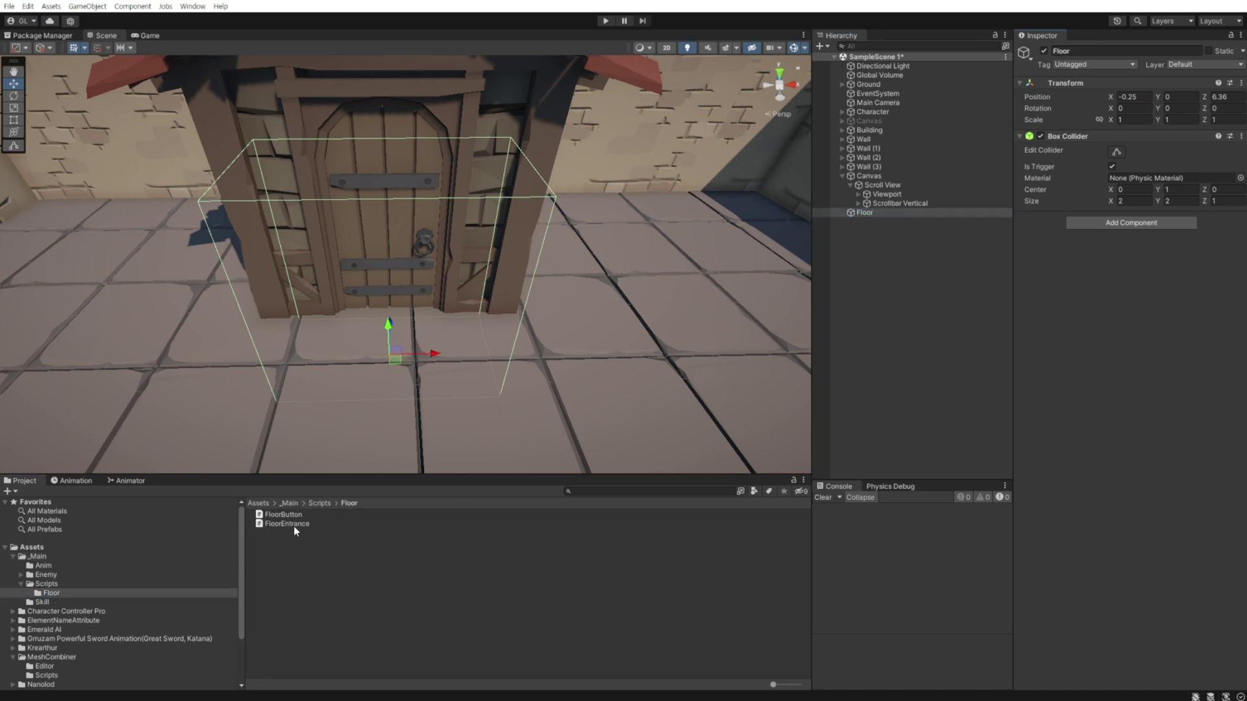
pyautogui.moveTo(293, 526); pyautogui.dragTo(1101, 264)
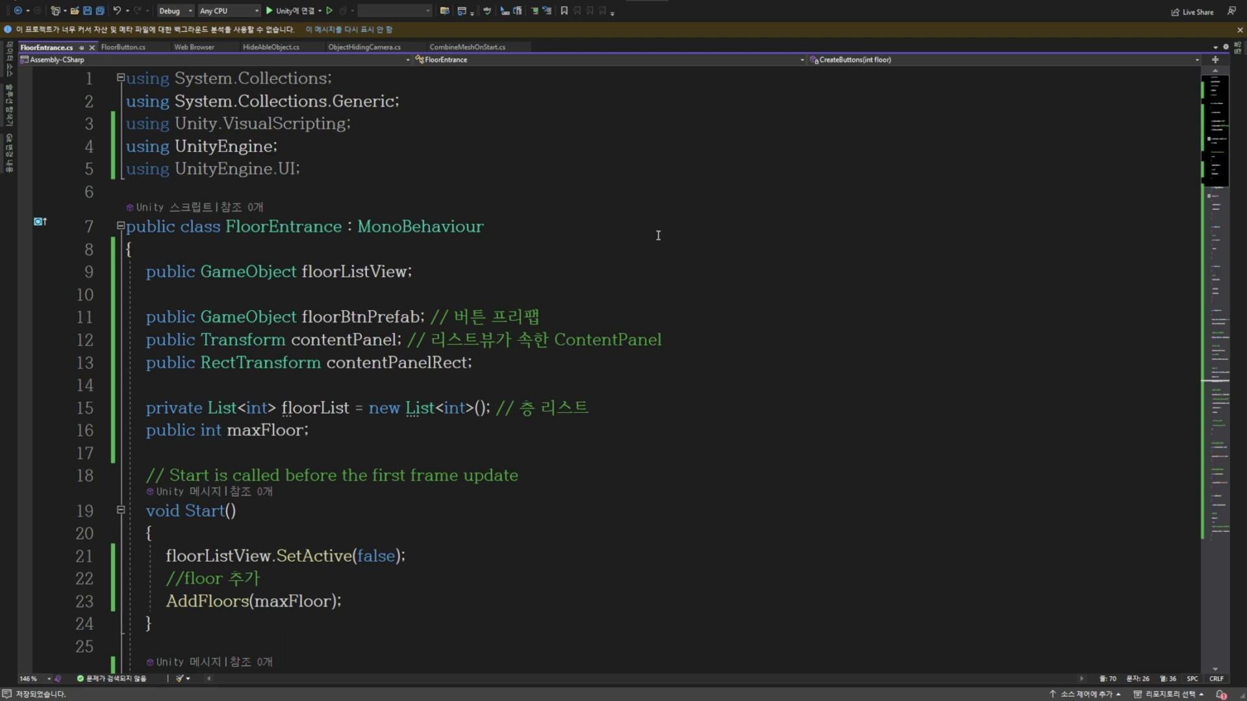
pyautogui.click(633, 199)
pyautogui.scroll(-2, 829, 358)
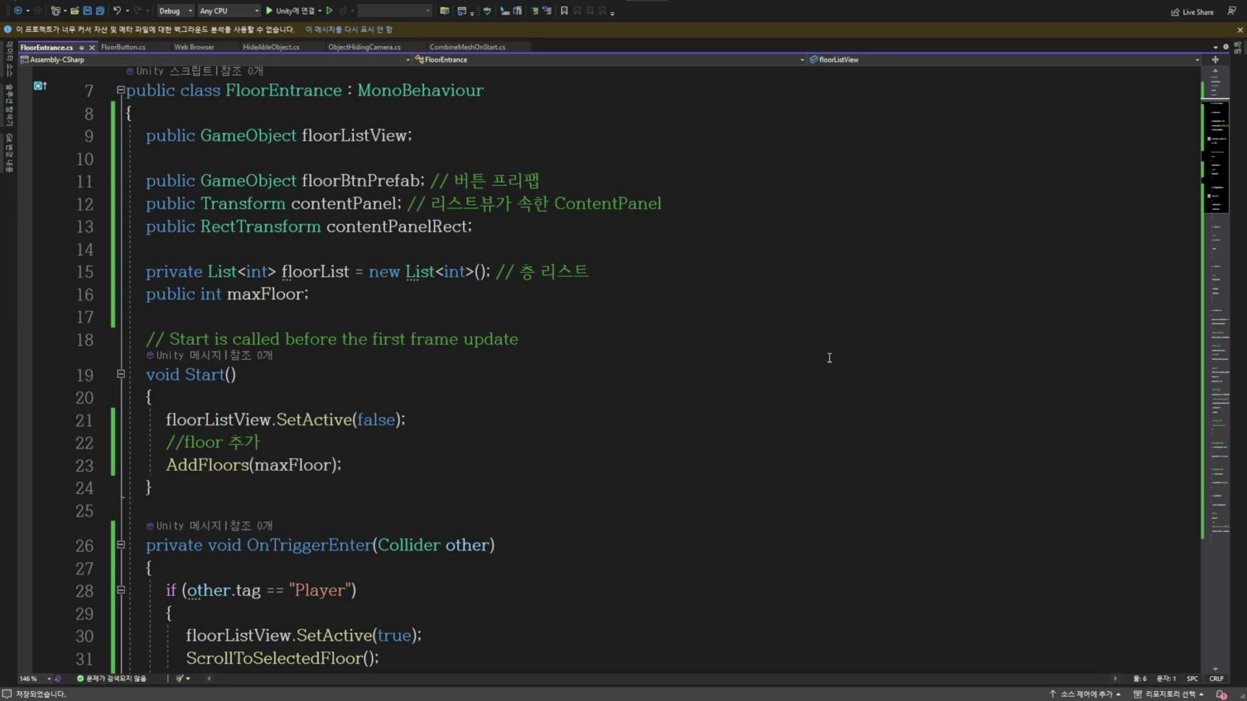
pyautogui.click(489, 291)
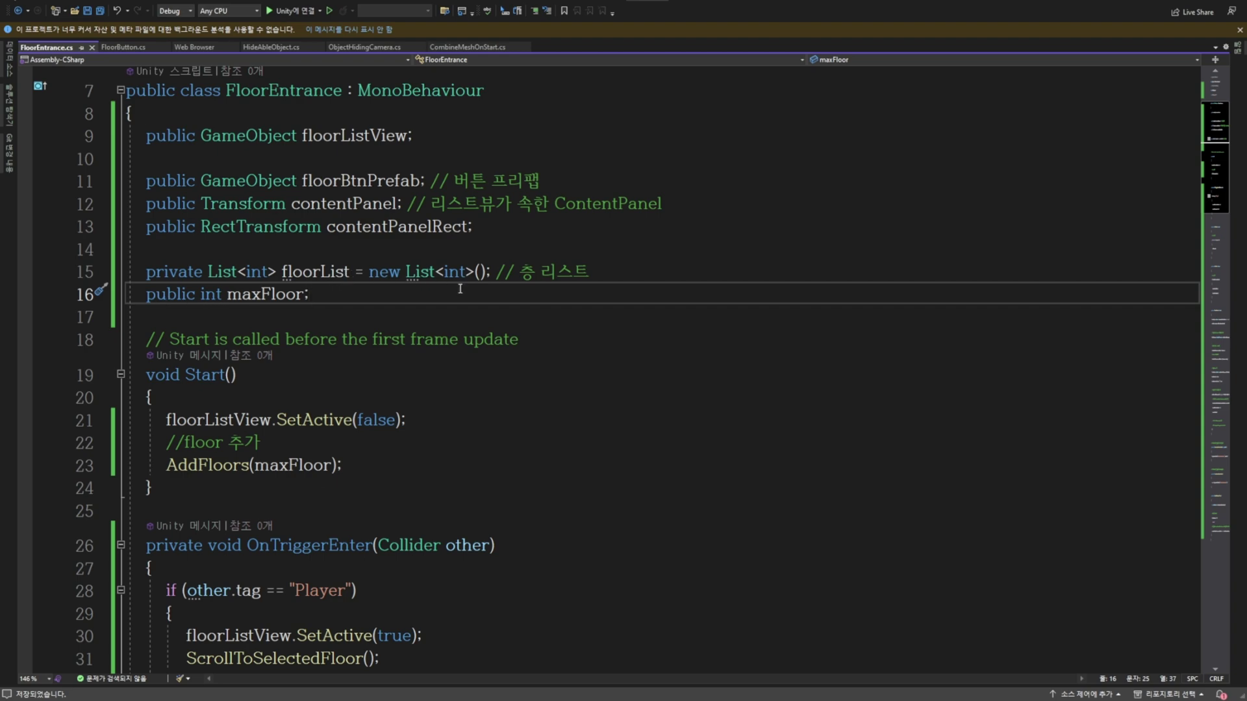
pyautogui.scroll(-2, 605, 386)
pyautogui.scroll(-2, 591, 371)
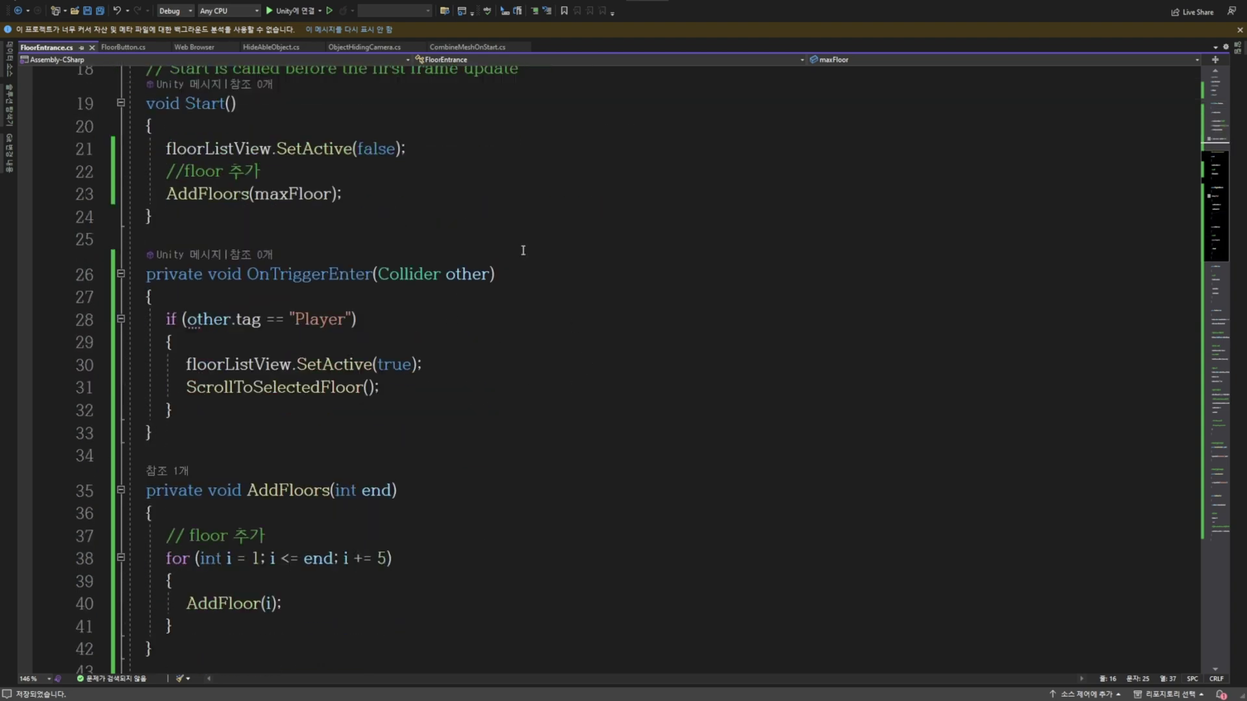
pyautogui.click(355, 197)
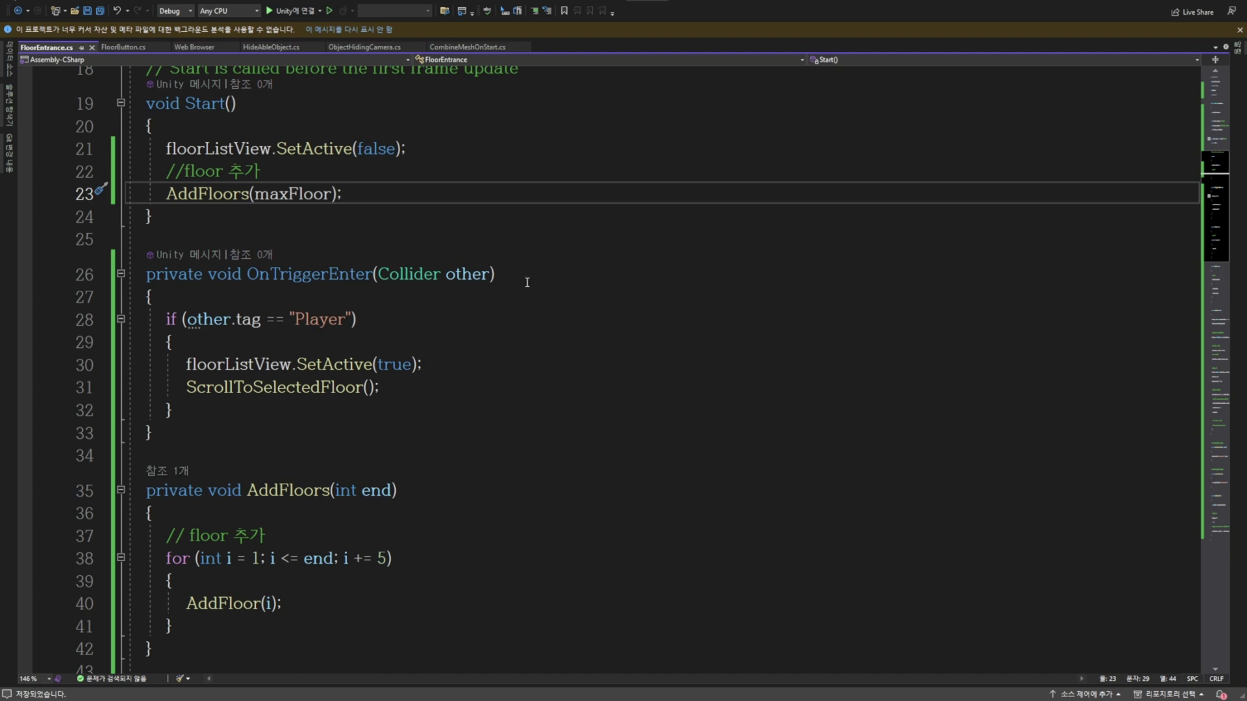
# Step: Review the end of the trigger handler and the AddFloors and AddFloor methods
pyautogui.click(409, 432)
pyautogui.scroll(-1, 592, 450)
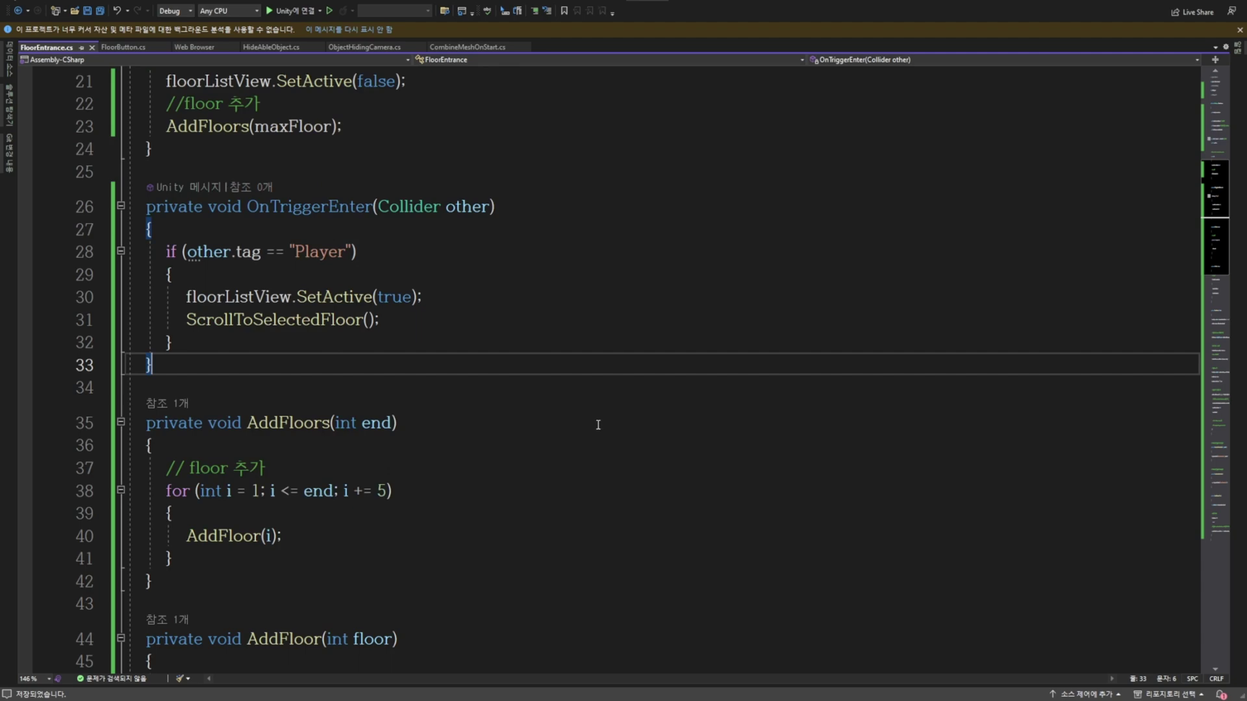
pyautogui.scroll(-4, 598, 425)
pyautogui.scroll(-1, 598, 425)
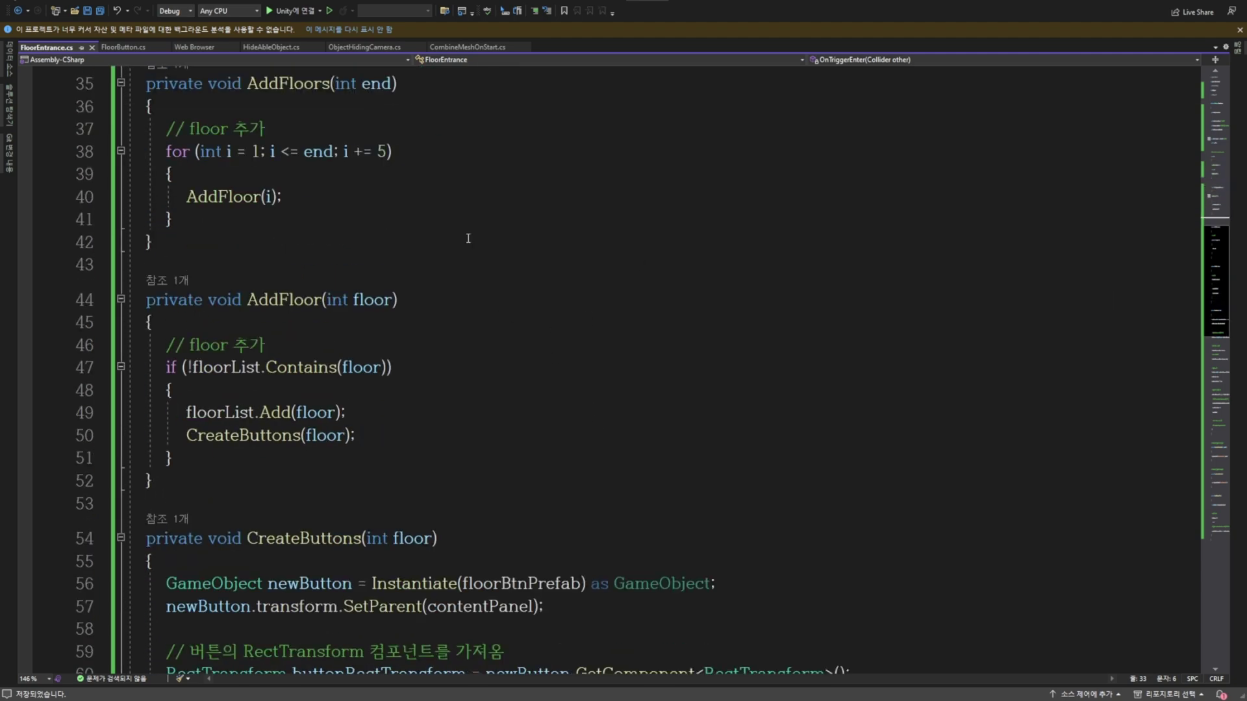
pyautogui.click(476, 85)
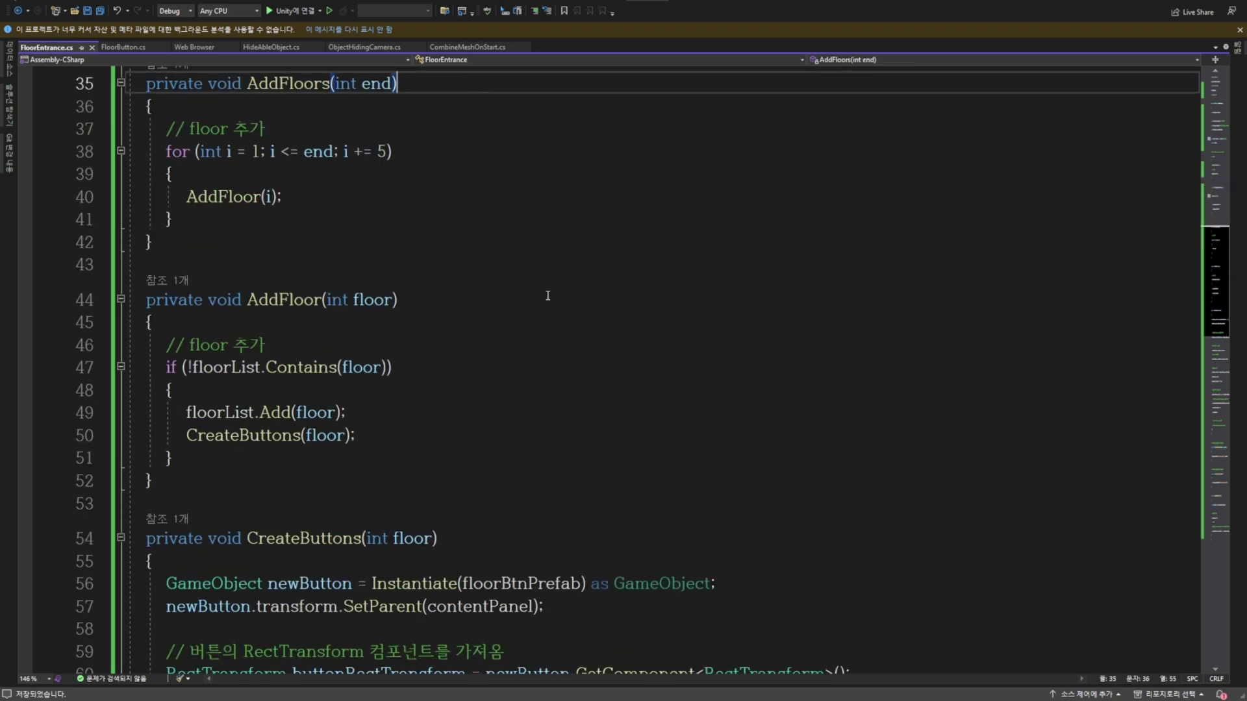
pyautogui.click(495, 299)
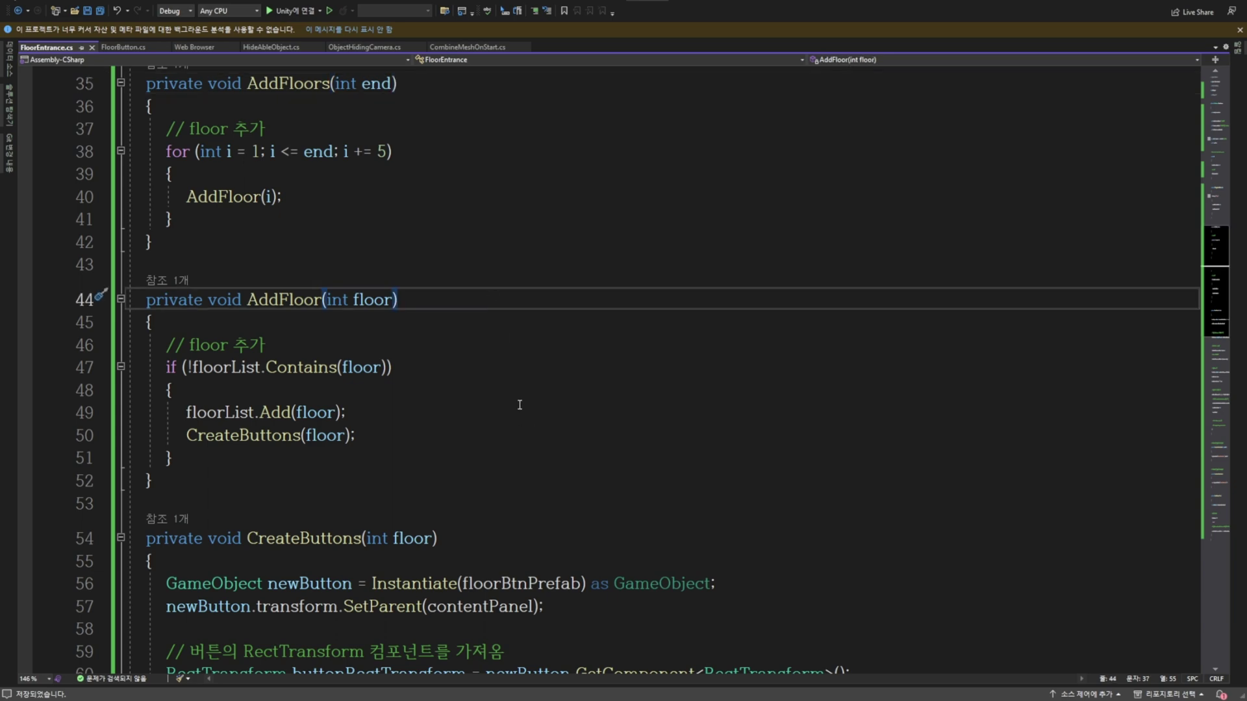
pyautogui.scroll(-5, 519, 405)
pyautogui.scroll(-1, 525, 406)
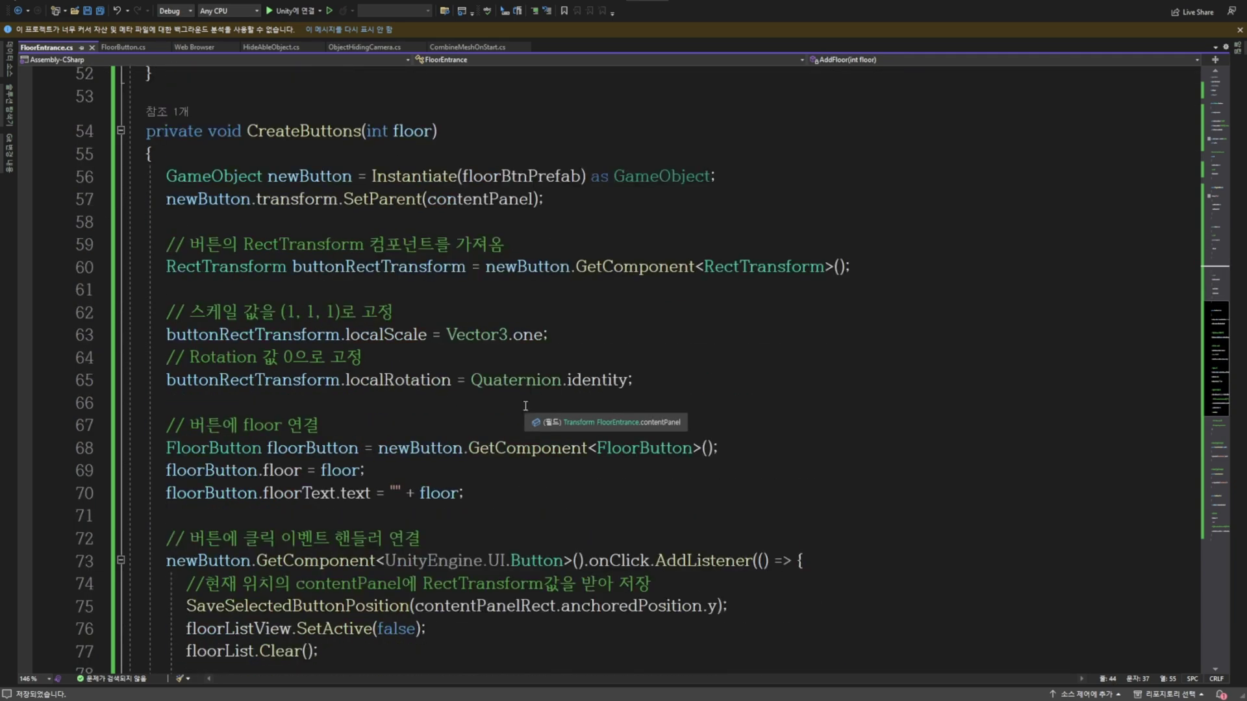
pyautogui.scroll(-1, 571, 312)
pyautogui.scroll(1, 604, 259)
# Step: Insert a '// load the prefab' comment above Instantiate in CreateButtons and save FloorEntrance.cs
pyautogui.click(630, 154)
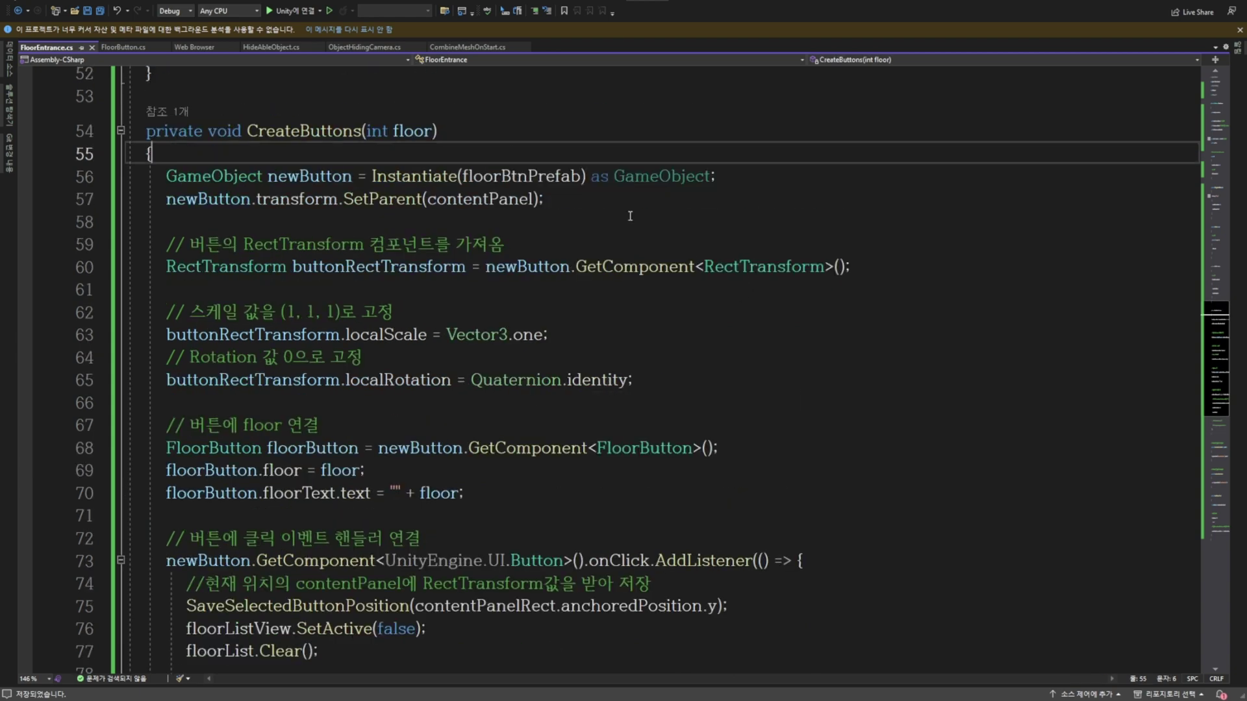
pyautogui.press('Return')
pyautogui.write('//프리팹 가져오기')
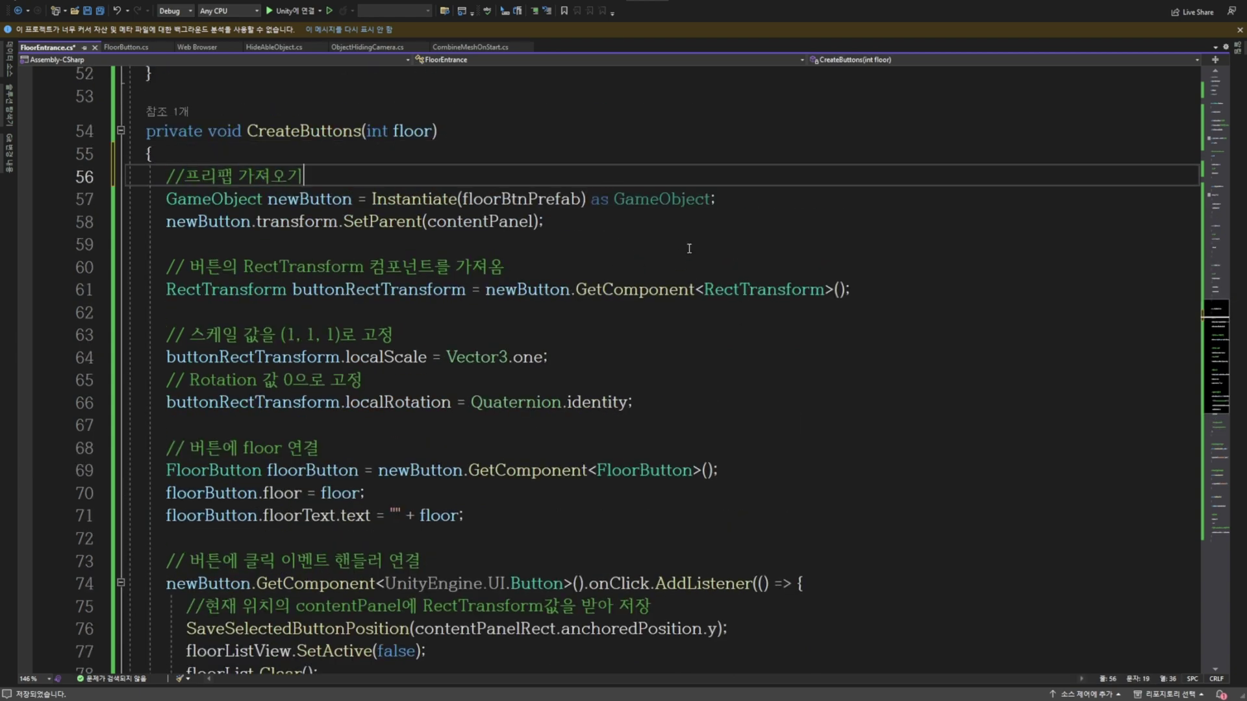
pyautogui.click(689, 249)
pyautogui.hotkey('ctrl', 's')
pyautogui.click(574, 181)
# Step: Review the button setup: RectTransform lookup, scale and rotation resets, floor link, number text, list clearing
pyautogui.scroll(-1, 578, 185)
pyautogui.click(617, 197)
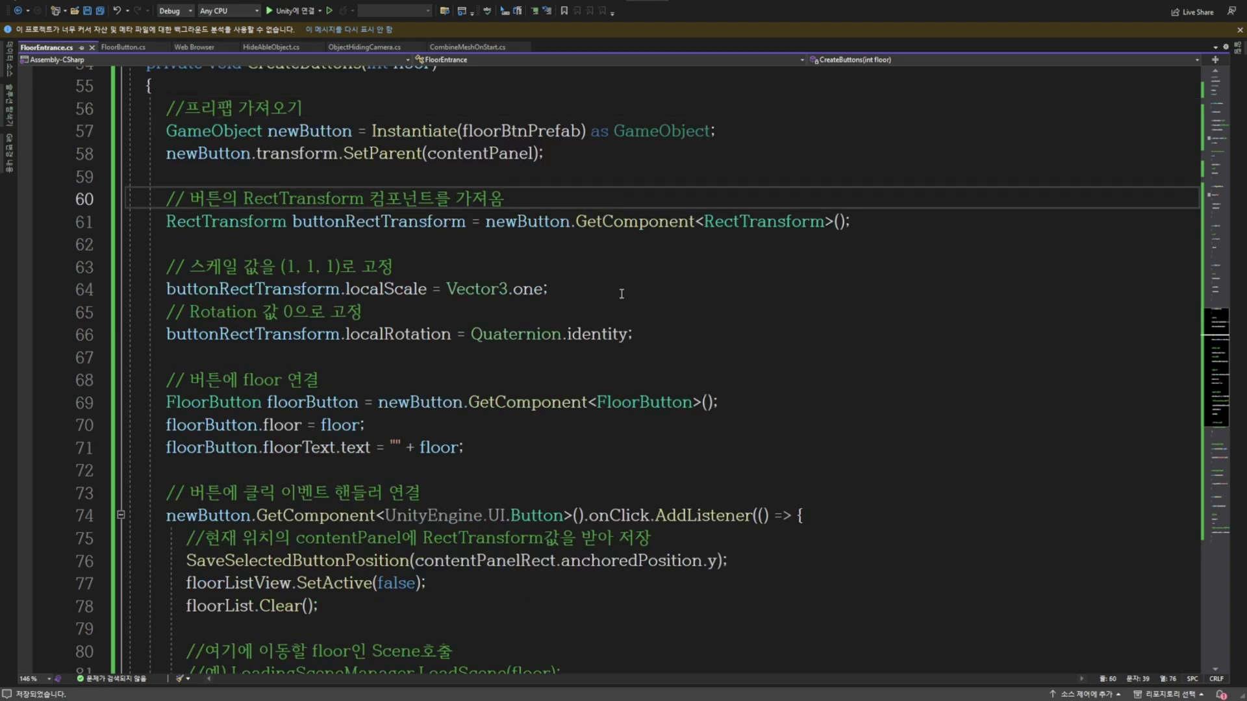
pyautogui.scroll(-2, 622, 293)
pyautogui.click(584, 131)
pyautogui.click(584, 176)
pyautogui.click(578, 244)
pyautogui.scroll(-2, 576, 314)
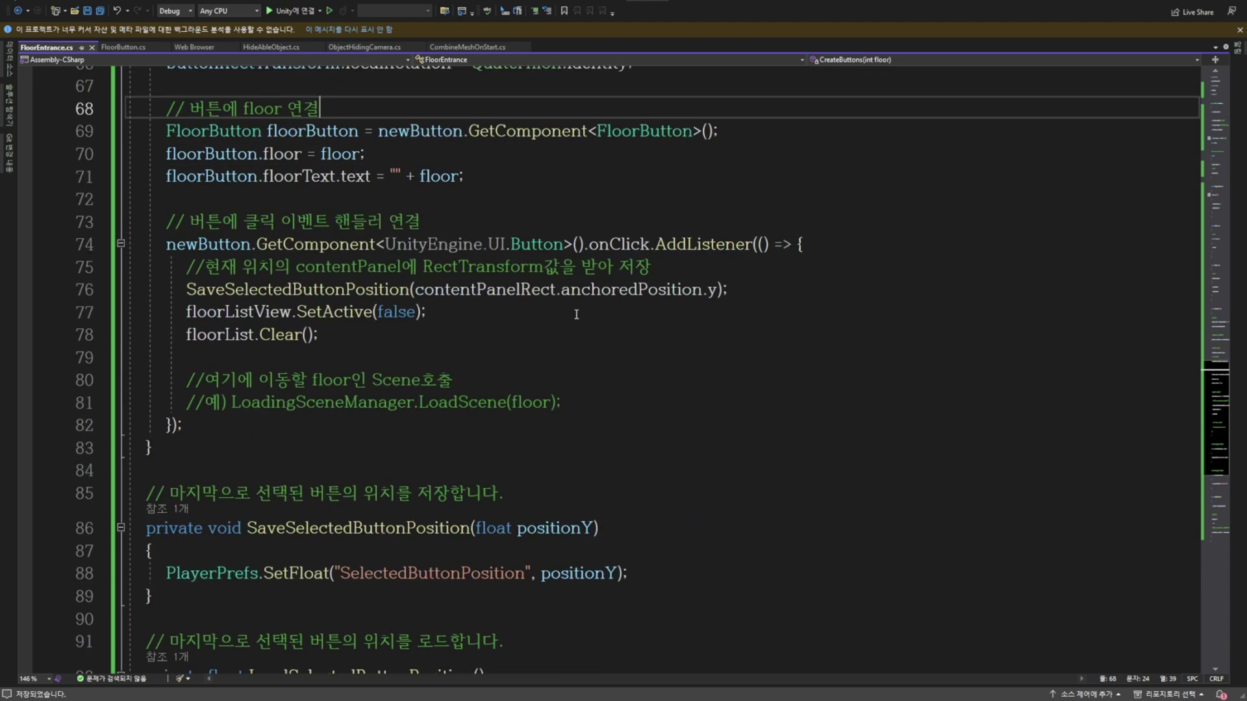
pyautogui.click(576, 176)
pyautogui.scroll(-1, 584, 195)
pyautogui.click(609, 267)
# Step: Review the AddListener registration, saved button position logic, and ScrollToSelectedFloor restoring the scroll position
pyautogui.moveTo(187, 312)
pyautogui.mouseDown()
pyautogui.moveTo(362, 339)
pyautogui.moveTo(624, 337)
pyautogui.mouseUp()
pyautogui.click(685, 341)
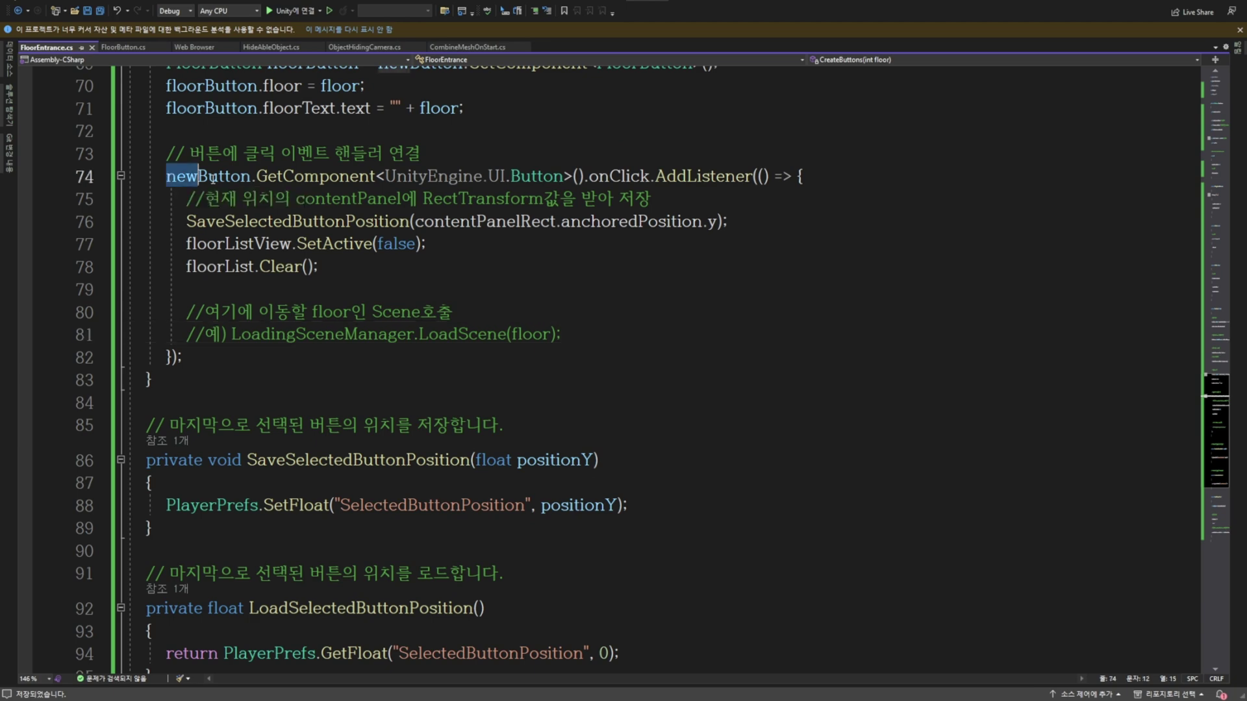
pyautogui.moveTo(167, 176); pyautogui.dragTo(773, 176)
pyautogui.click(705, 176)
pyautogui.click(650, 335)
pyautogui.scroll(-5, 710, 453)
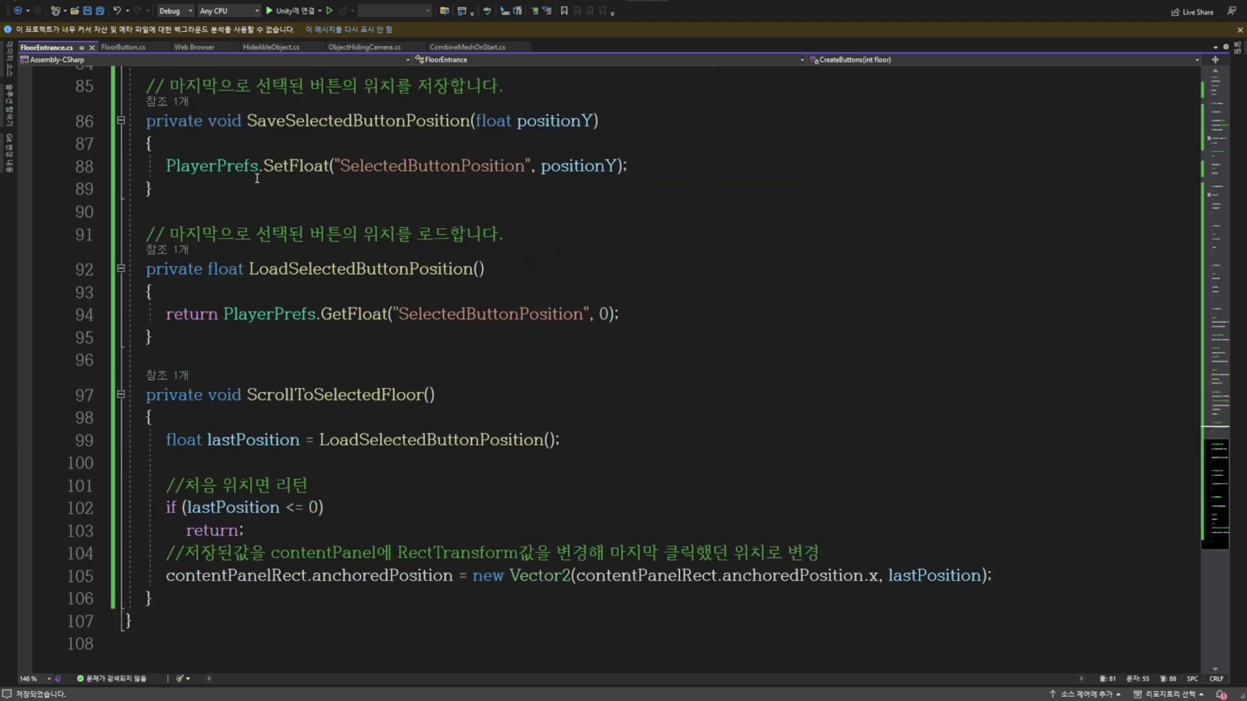
pyautogui.click(641, 162)
pyautogui.click(659, 316)
pyautogui.scroll(-2, 659, 316)
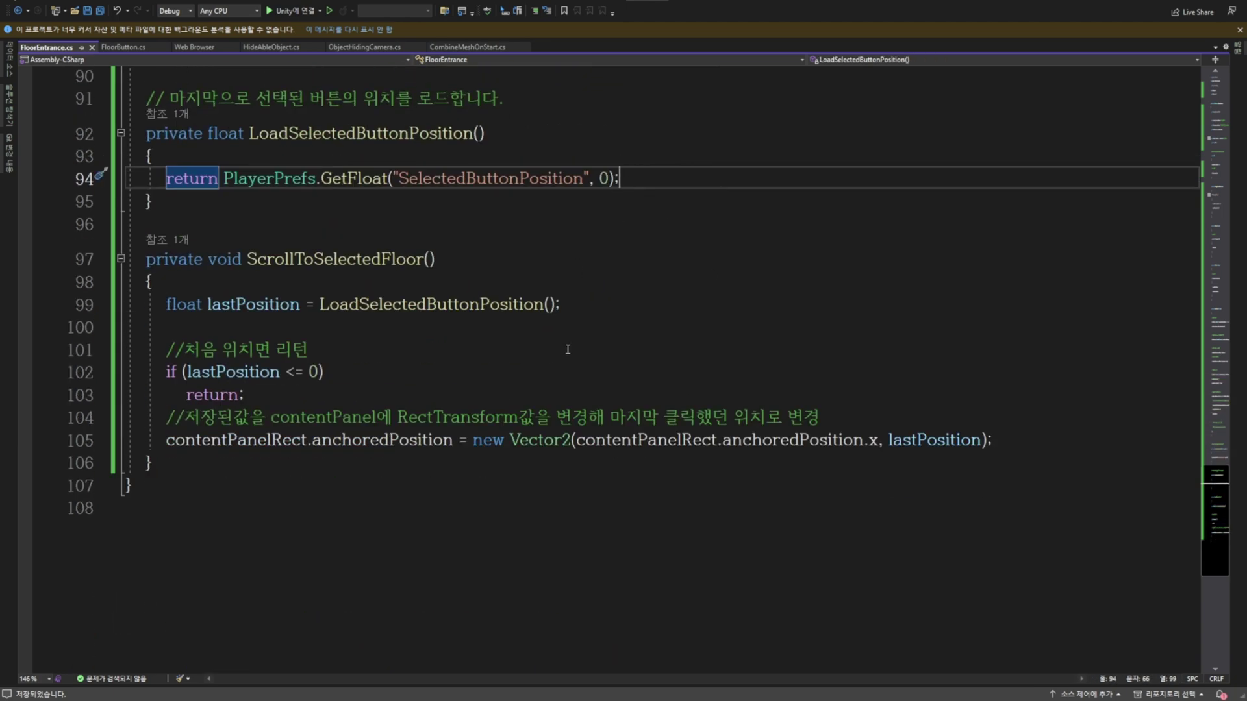
pyautogui.click(448, 260)
pyautogui.scroll(-1, 518, 404)
pyautogui.click(1008, 388)
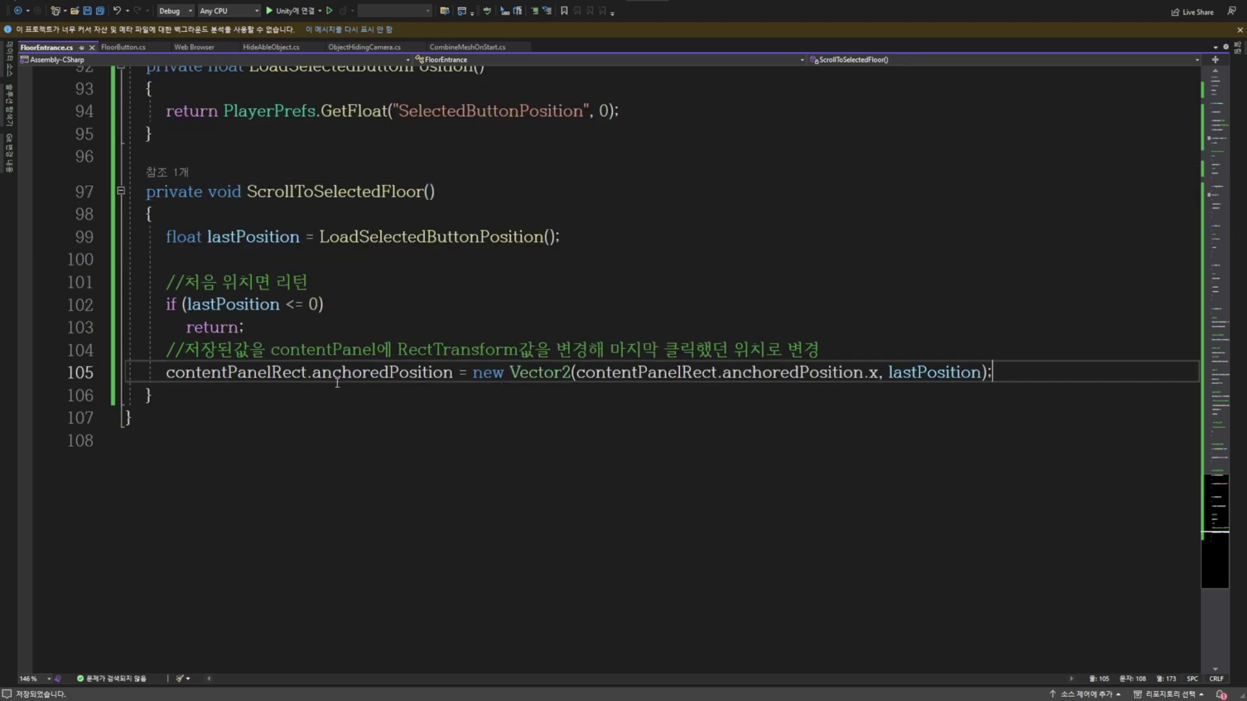
# Step: Assign Scroll View, the Floor prefab and Content to Floor List View, Floor Btn Prefab and Content
pyautogui.hotkey('alt', 'Tab')
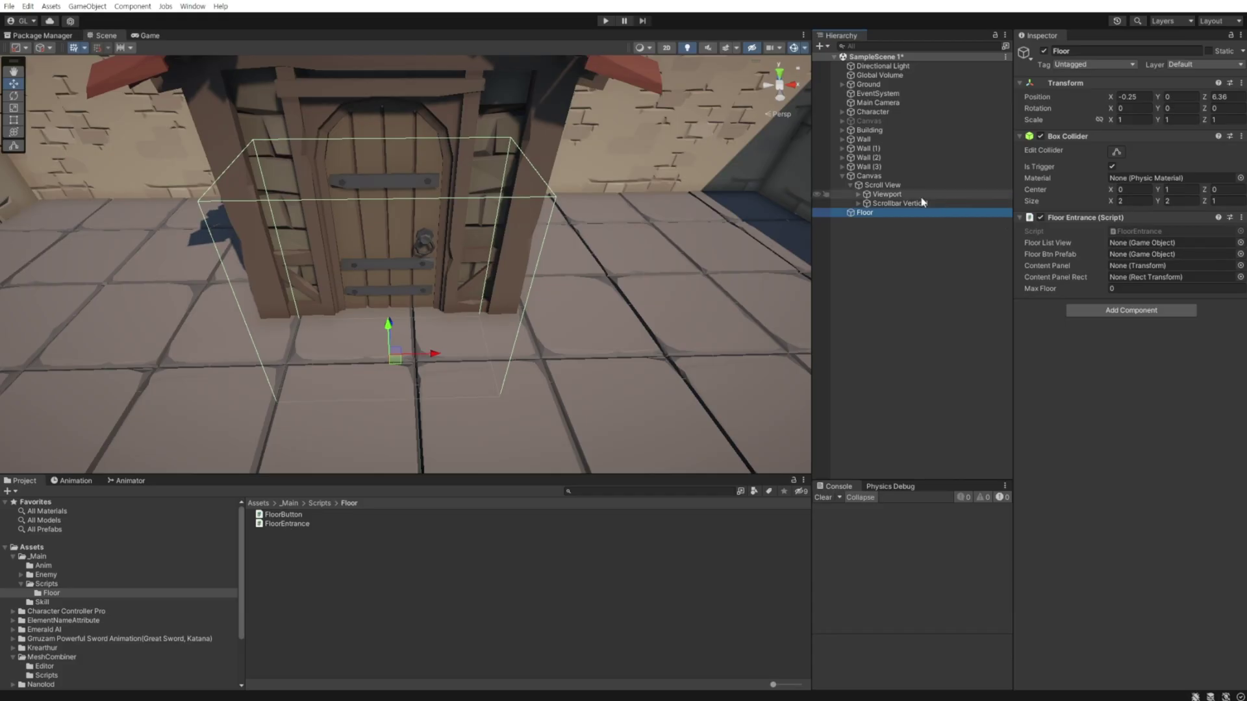
pyautogui.moveTo(882, 185); pyautogui.dragTo(1140, 243)
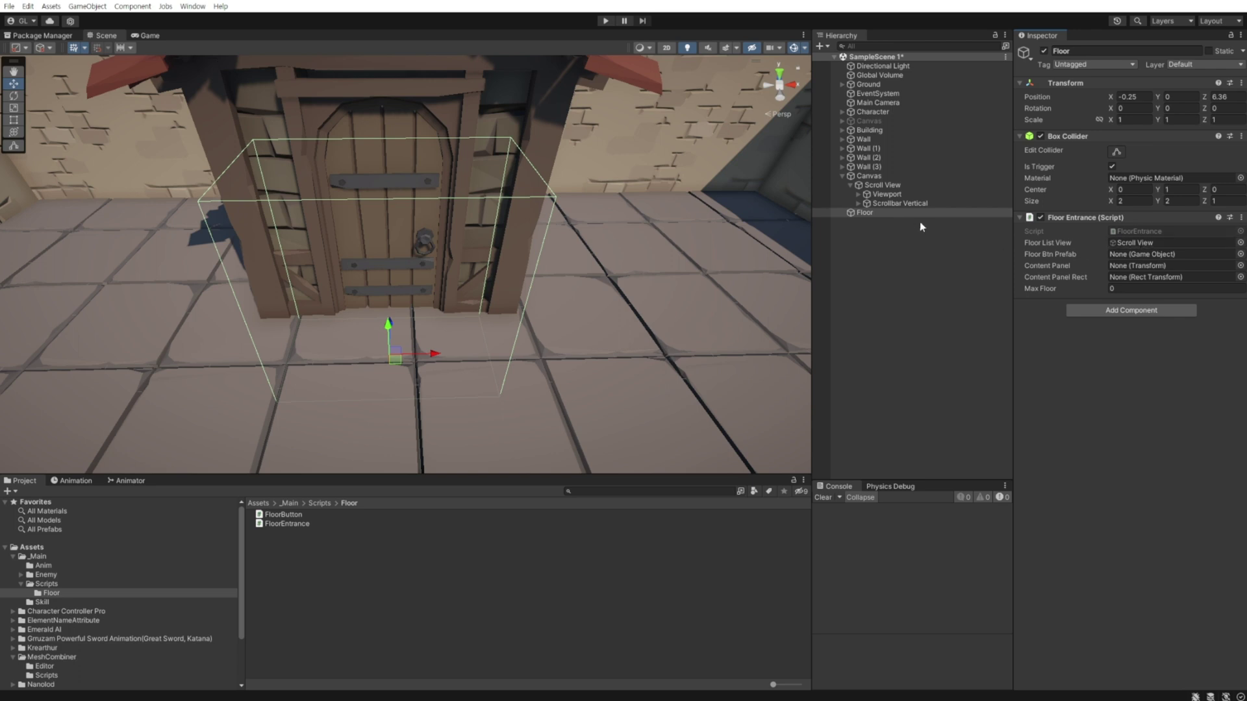
pyautogui.click(39, 556)
pyautogui.moveTo(271, 560)
pyautogui.mouseDown()
pyautogui.moveTo(1158, 245)
pyautogui.moveTo(1157, 257)
pyautogui.mouseUp()
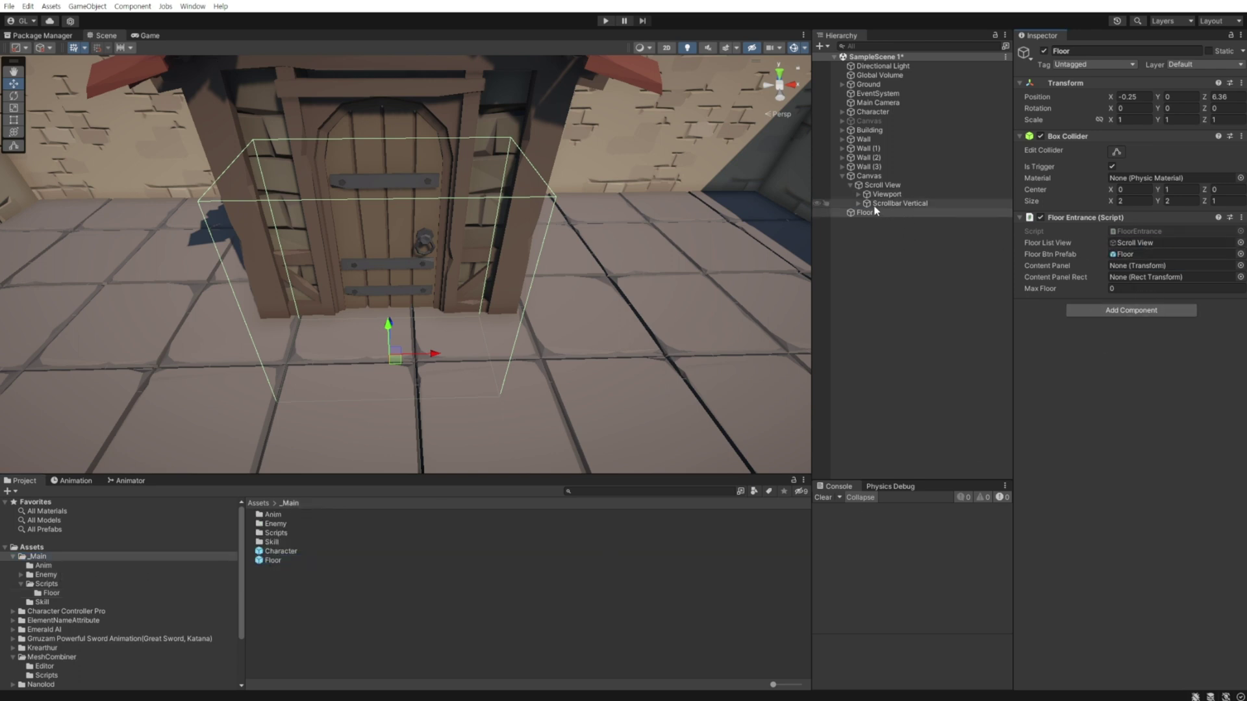
pyautogui.click(858, 194)
pyautogui.moveTo(891, 204); pyautogui.dragTo(1143, 278)
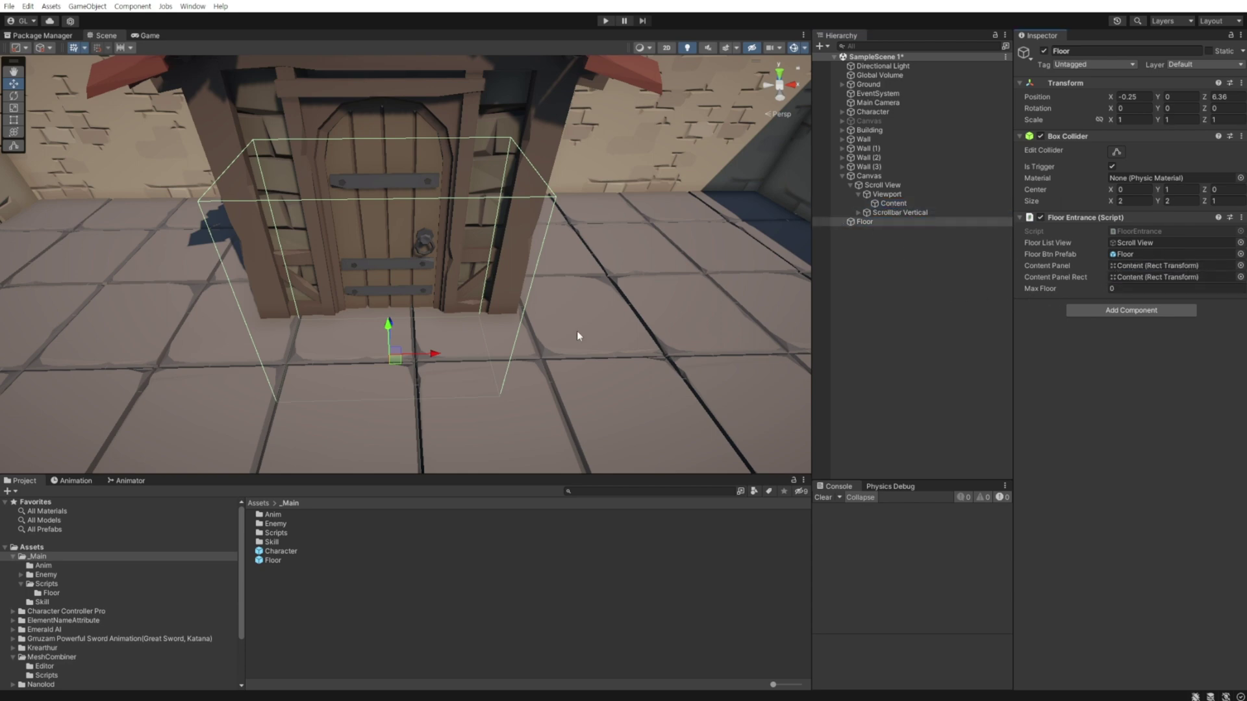
pyautogui.scroll(-10, 585, 331)
pyautogui.click(863, 222)
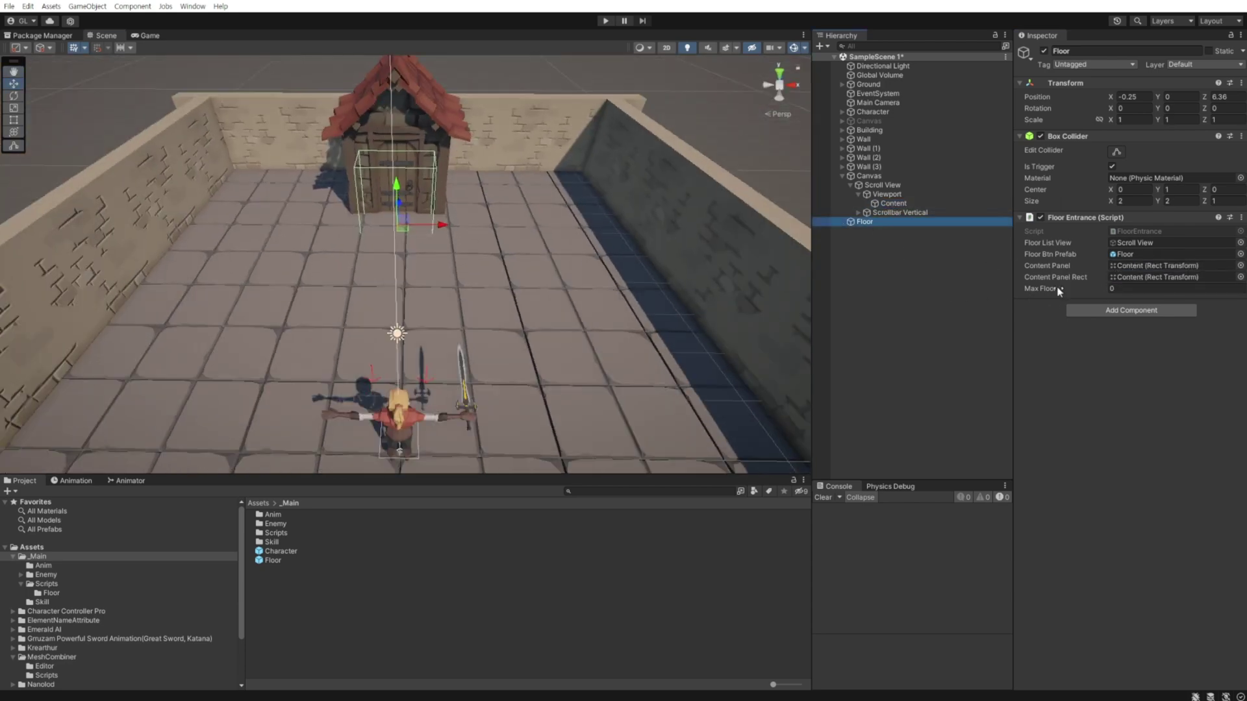
pyautogui.click(1057, 290)
# Step: Play-test the door trigger, then replay with 200 floors and scroll the button grid up and down
pyautogui.hotkey('ctrl', 'p')
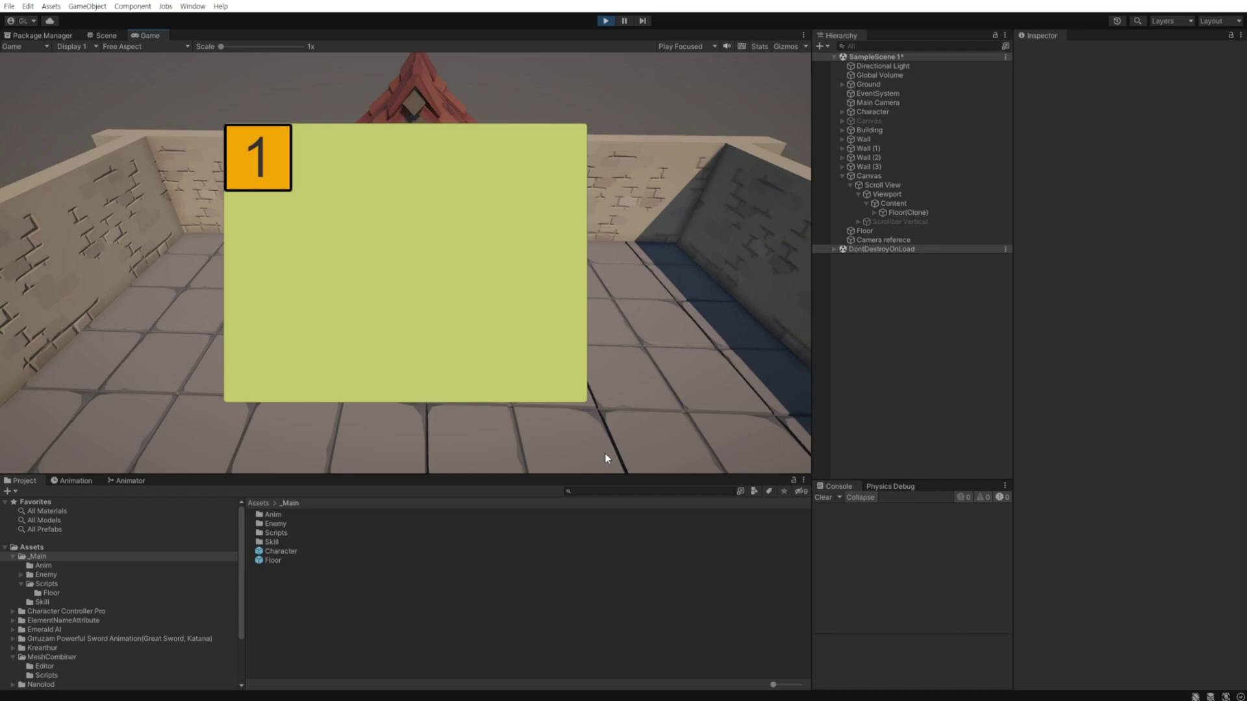
pyautogui.hotkey('ctrl', 'p')
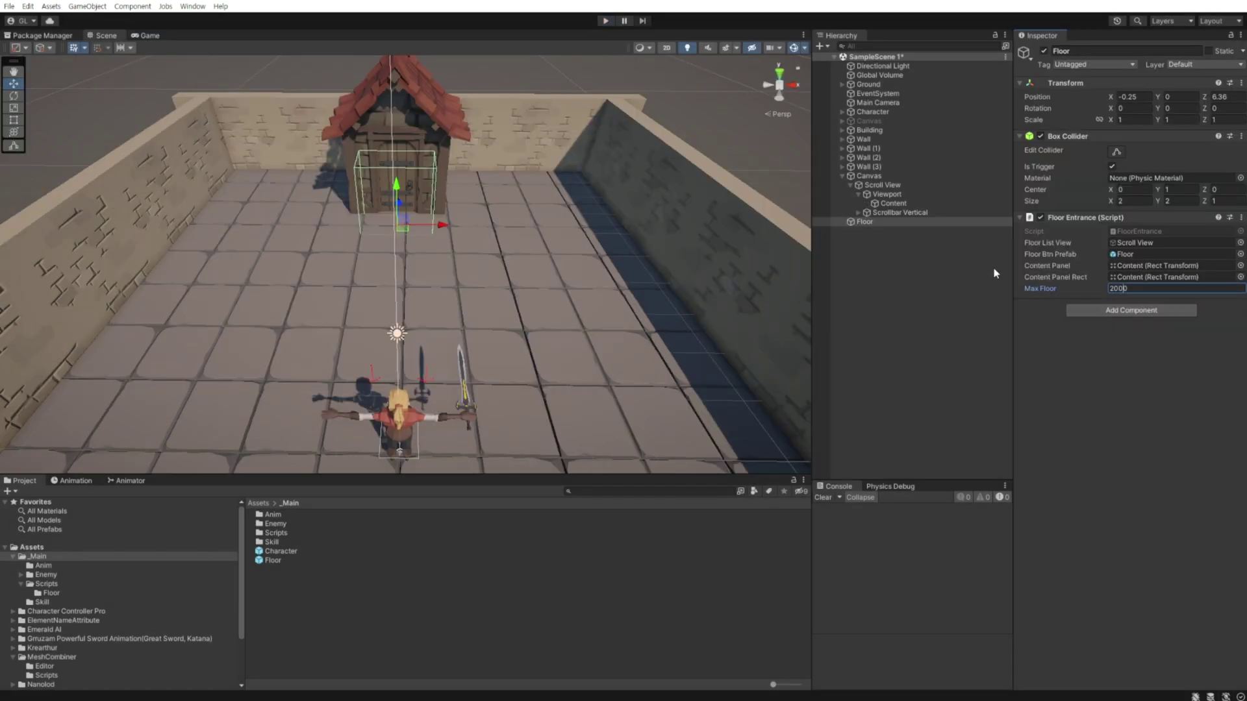
pyautogui.click(605, 21)
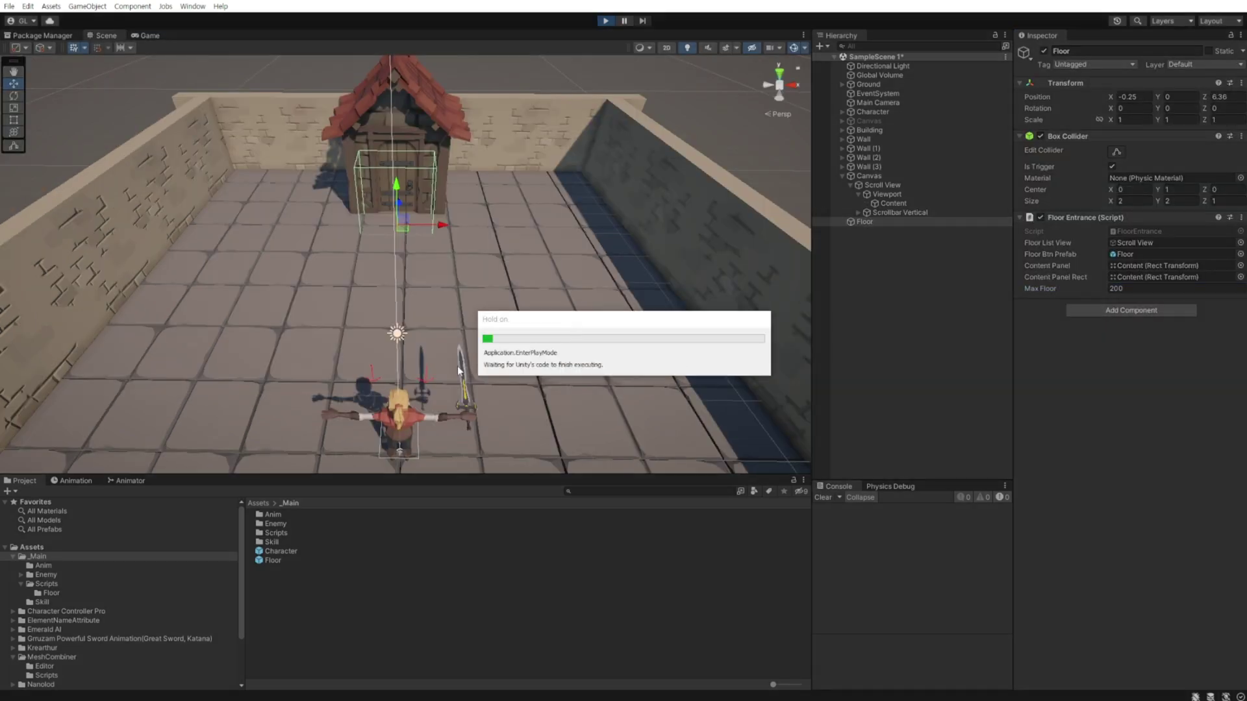
pyautogui.scroll(-2, 566, 388)
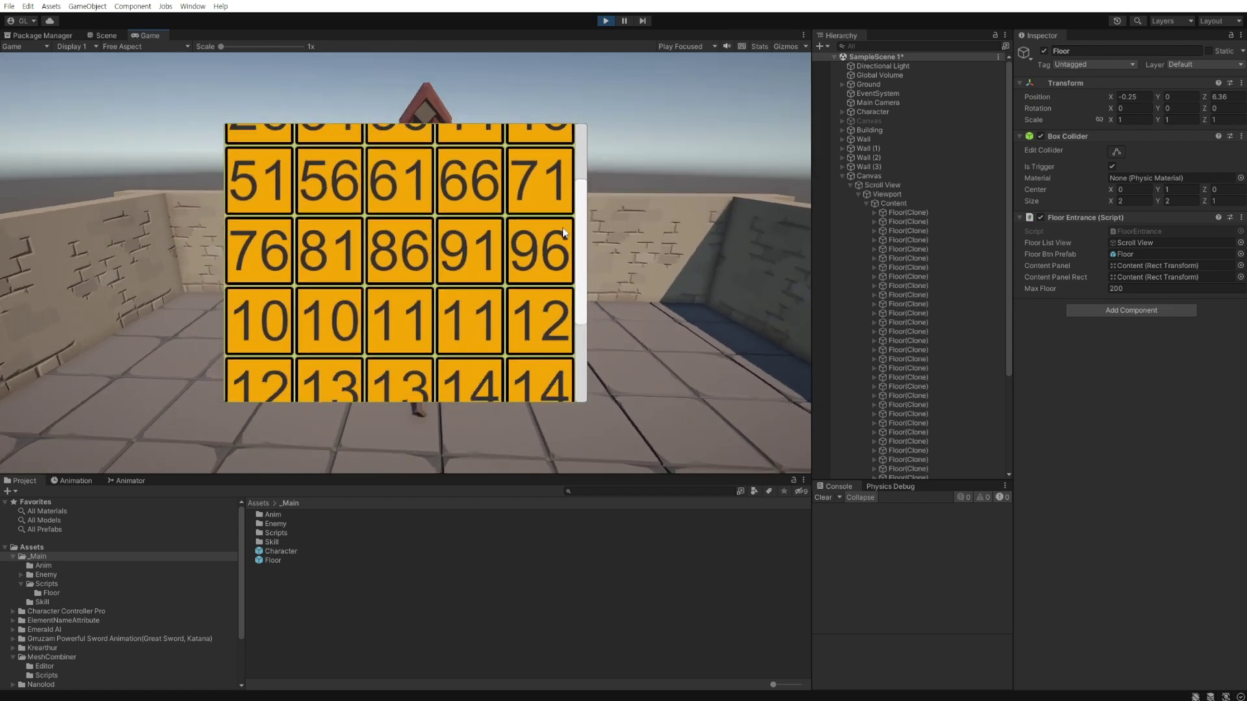
pyautogui.scroll(-2, 559, 396)
pyautogui.scroll(2, 547, 407)
pyautogui.scroll(1, 532, 366)
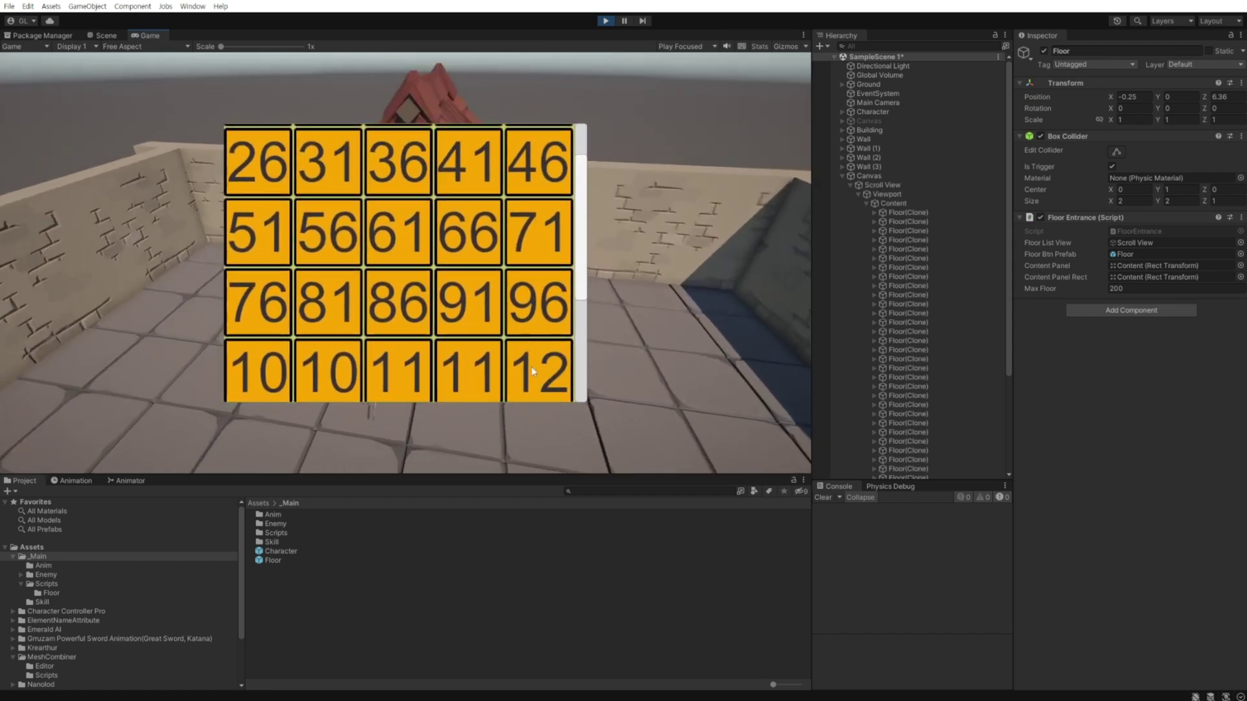
pyautogui.scroll(1, 532, 370)
pyautogui.scroll(-10, 531, 373)
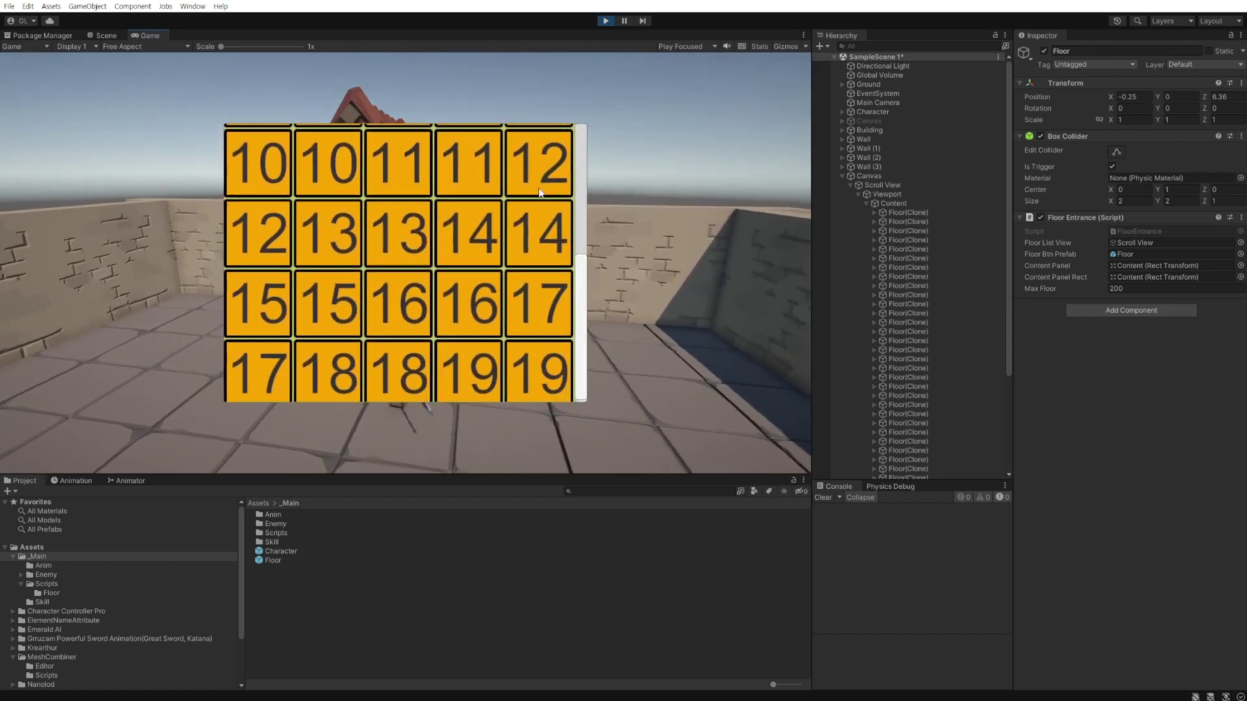
pyautogui.hotkey('ctrl', 'p')
# Step: Give the Floor prefab's number text font size 40 with Best Fit, save it, and return to the scene
pyautogui.doubleClick(289, 557)
pyautogui.click(895, 98)
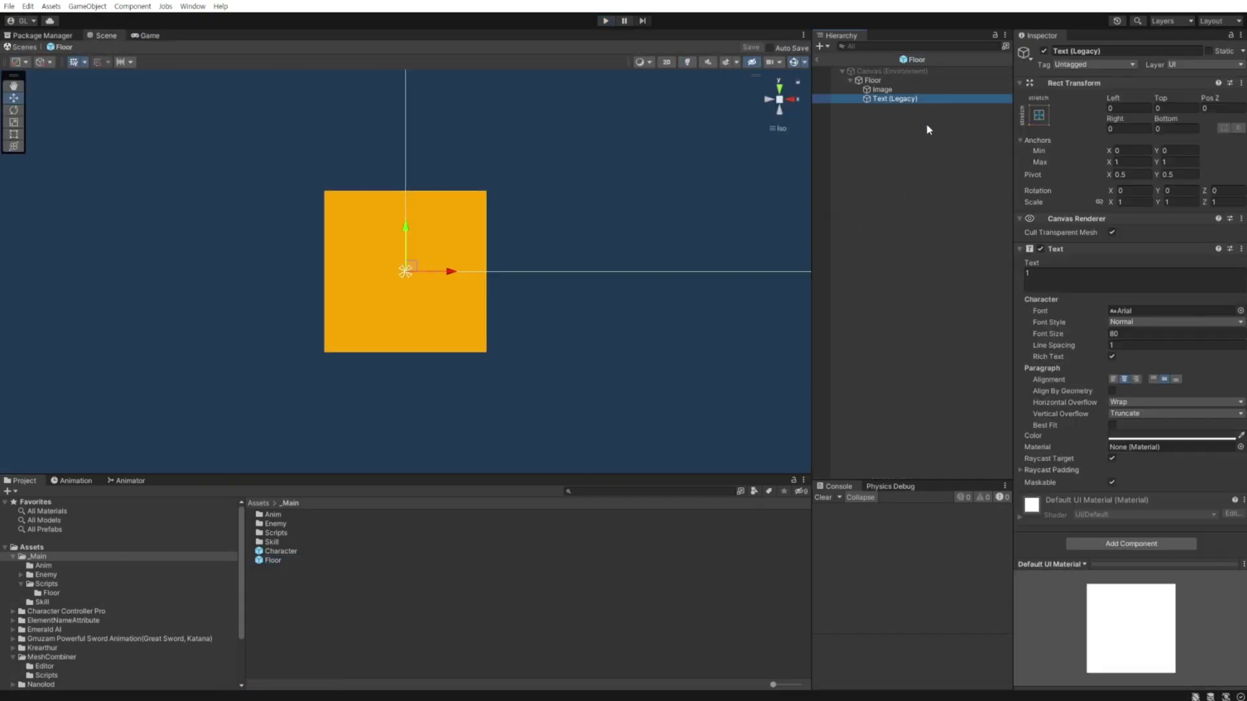
pyautogui.click(1149, 334)
pyautogui.write('40')
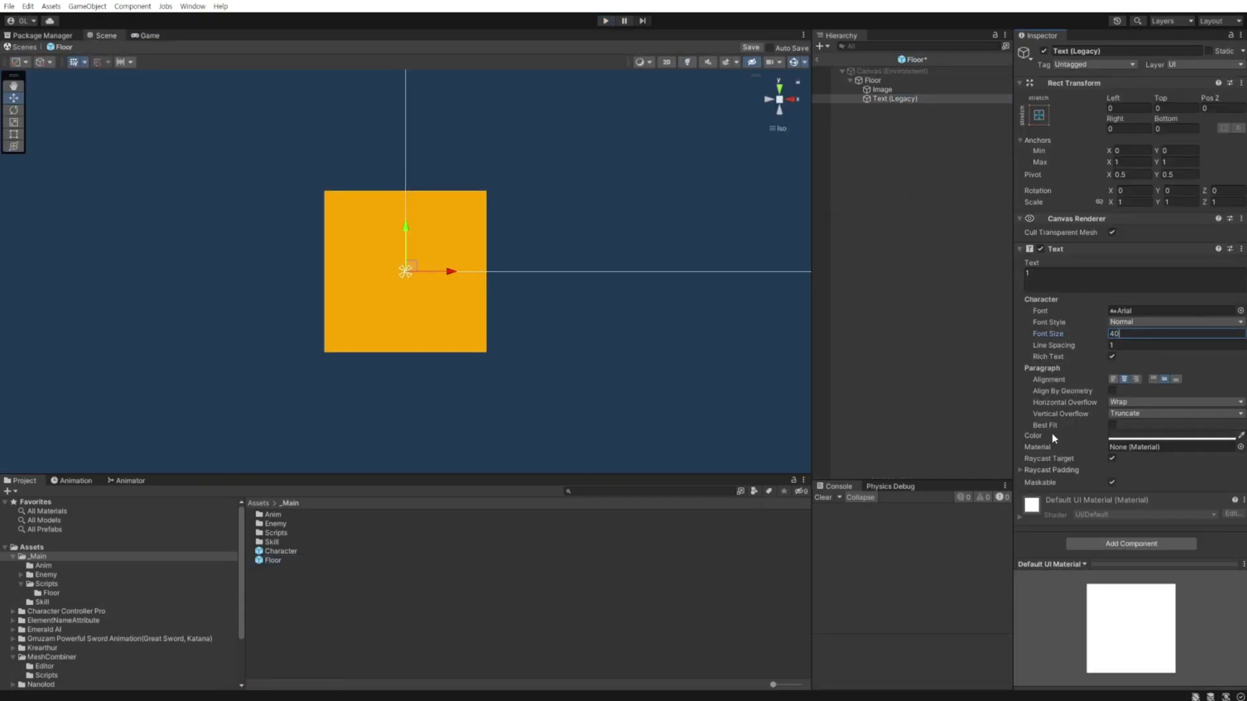
pyautogui.click(1113, 426)
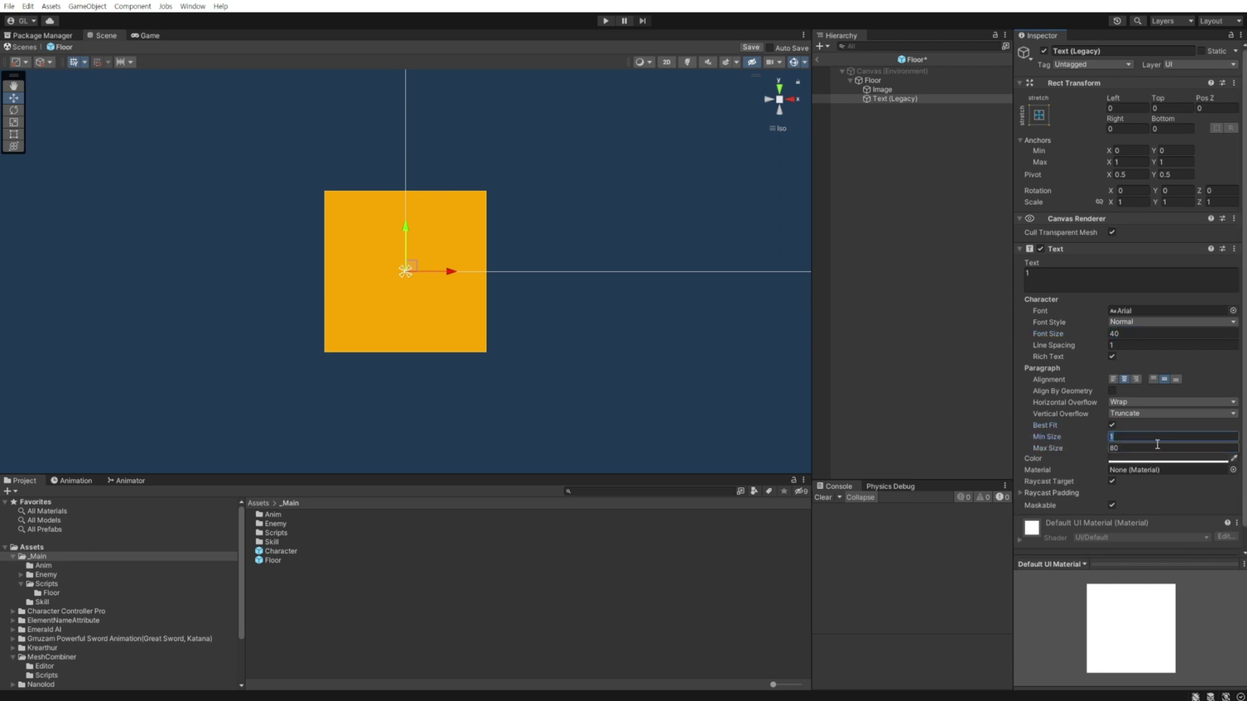
pyautogui.write('20')
pyautogui.hotkey('ctrl', 's')
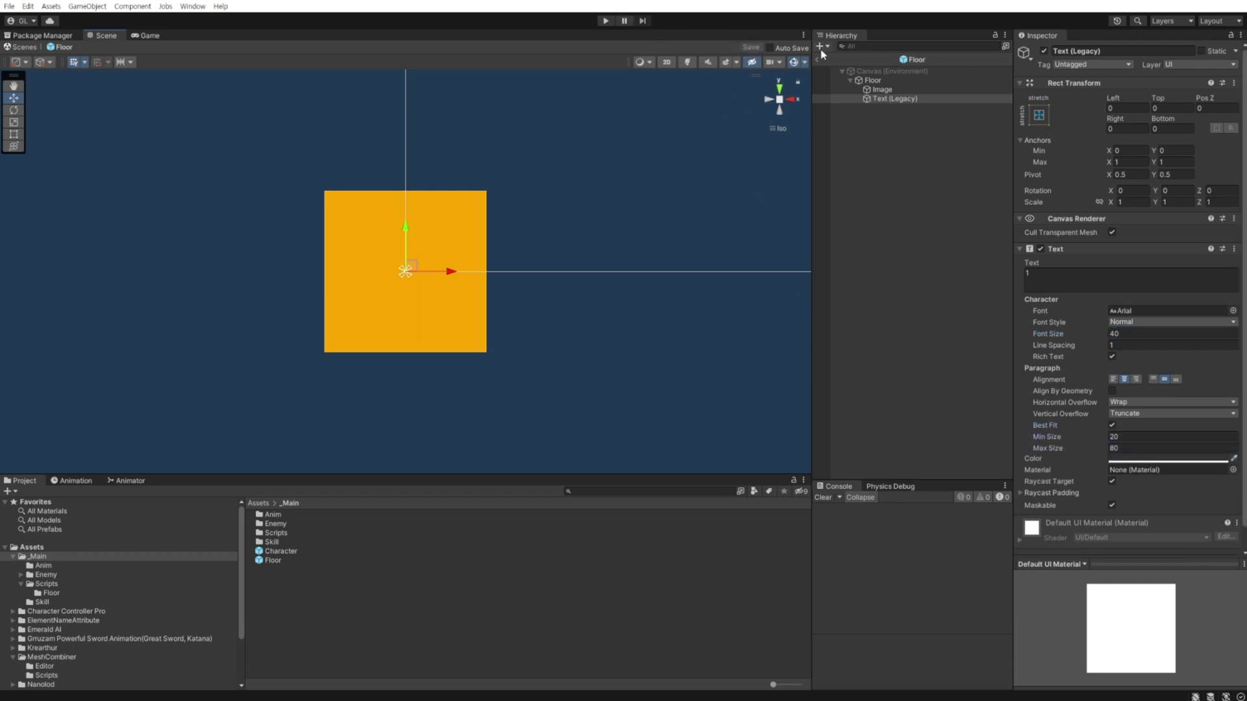
pyautogui.click(819, 59)
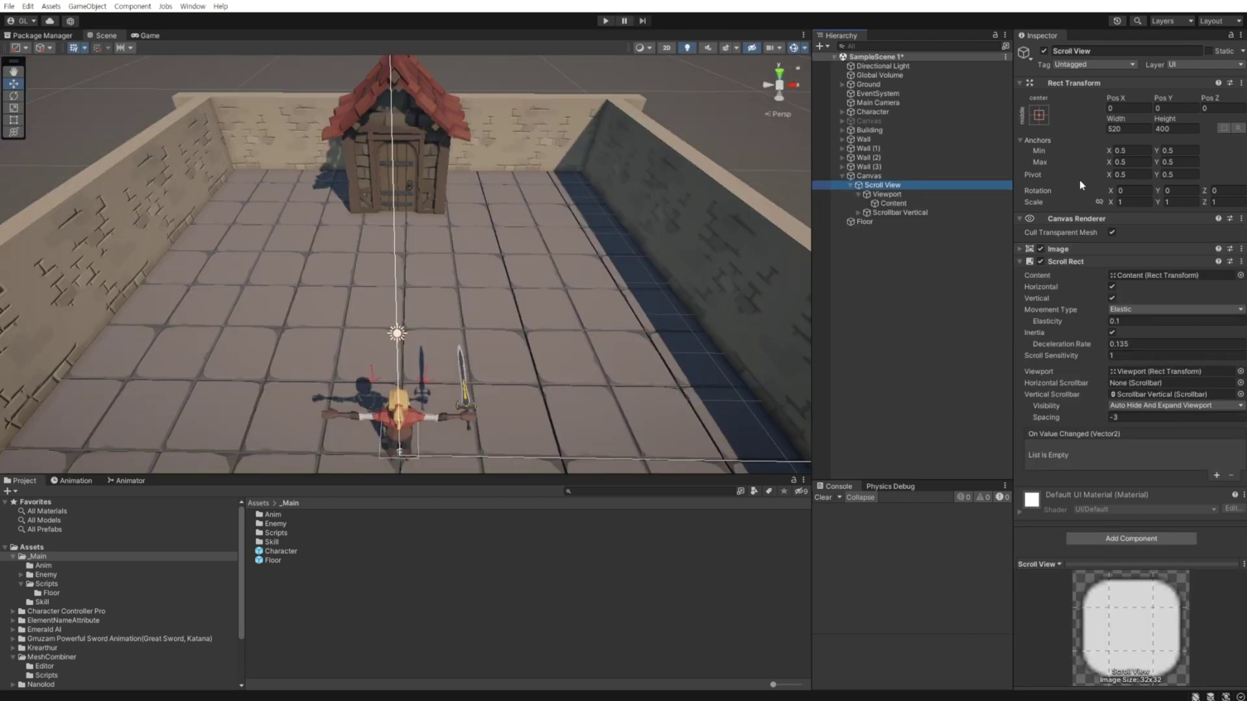
# Step: Disable Scroll View's horizontal scrolling, set Content's grid Spacing X to 0, and play-test
pyautogui.click(1113, 287)
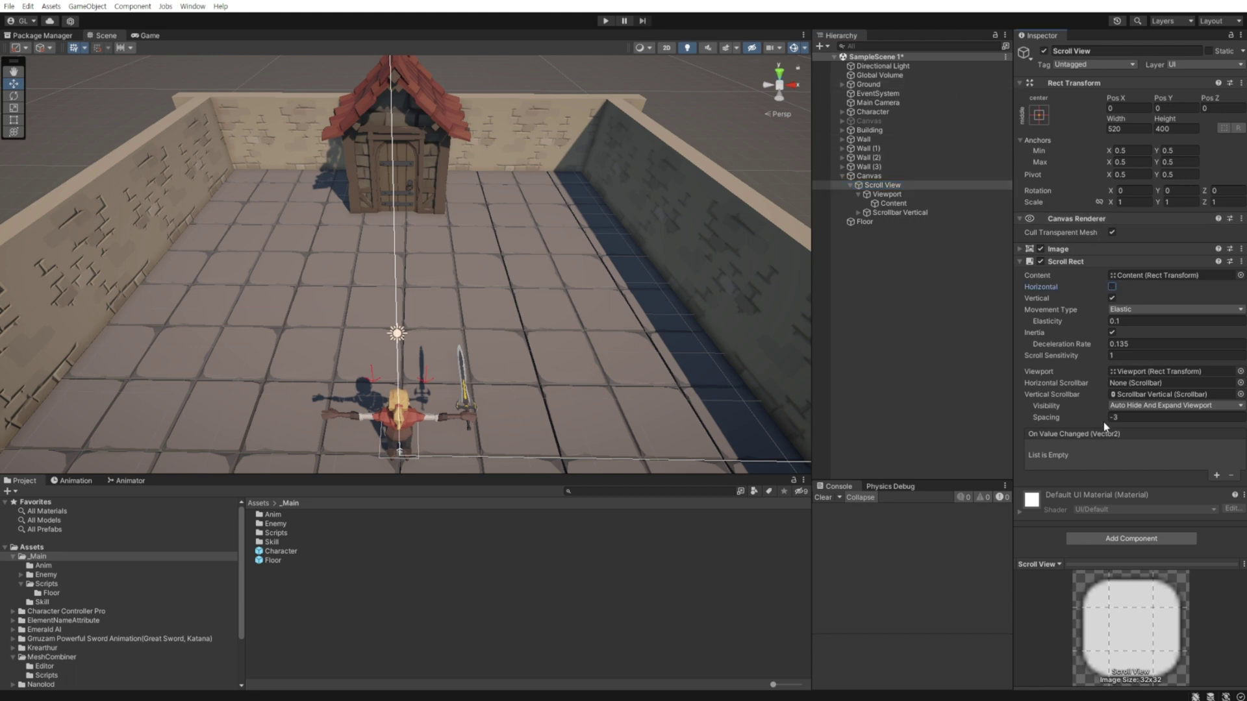
pyautogui.doubleClick(1169, 275)
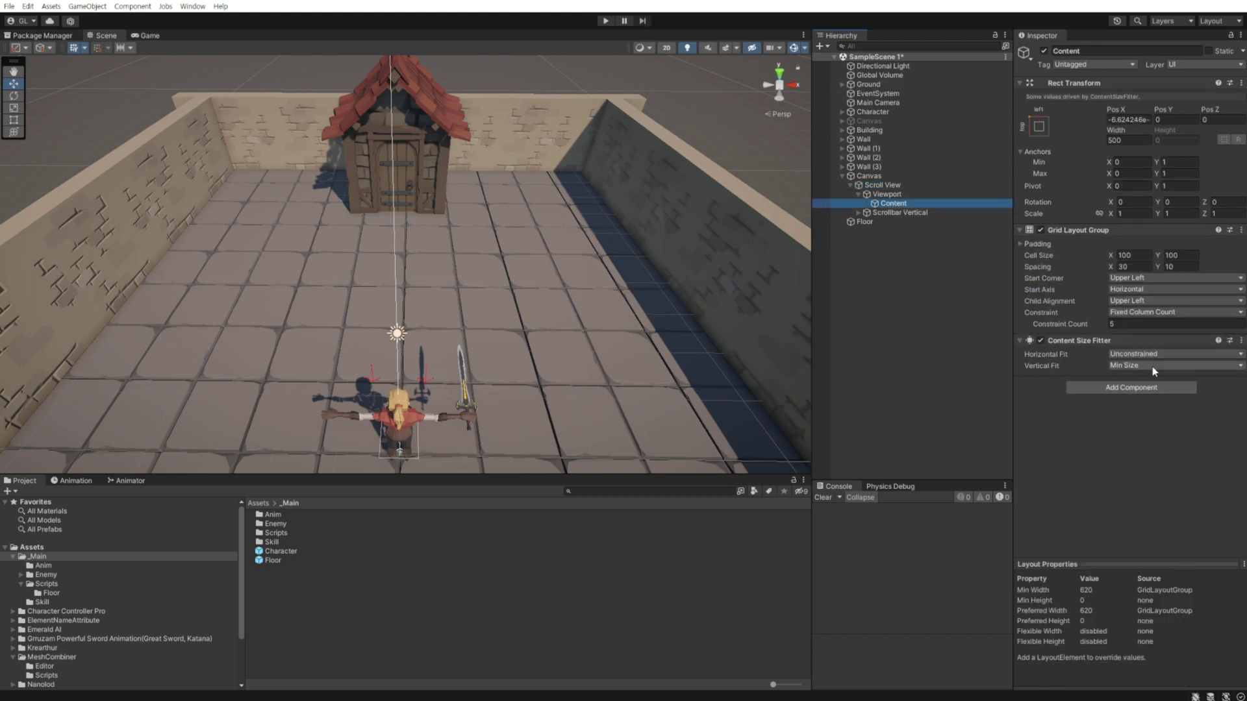
pyautogui.doubleClick(1137, 267)
pyautogui.write('0')
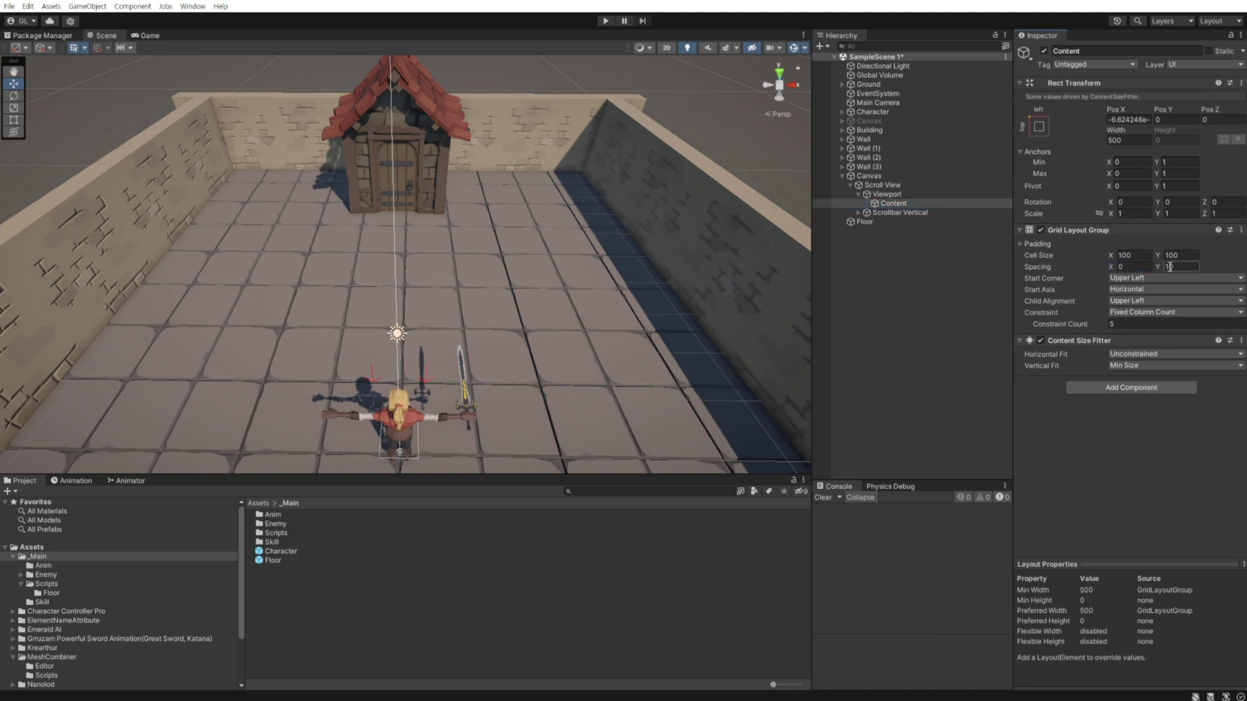
pyautogui.click(604, 20)
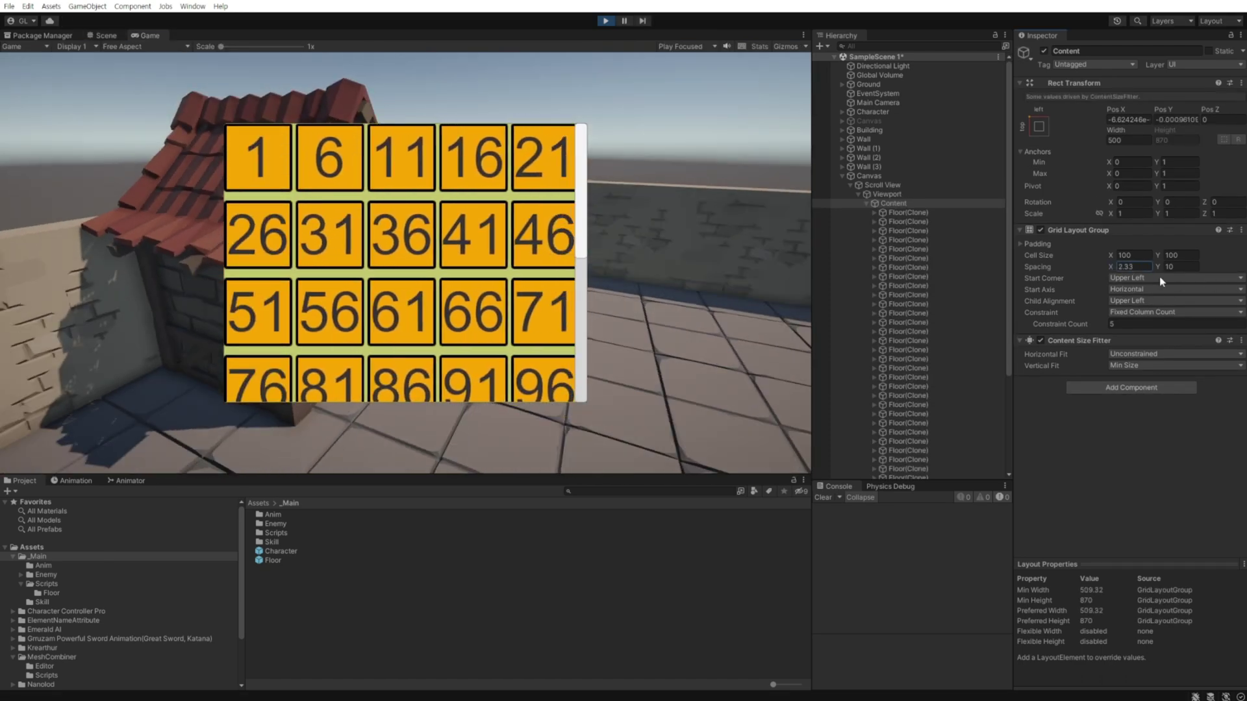
# Step: In Play mode, set grid spacing to X 0, Y 5 and Constraint Count 5, then scroll the grid
pyautogui.moveTo(1112, 267); pyautogui.dragTo(1097, 280)
pyautogui.write('0')
pyautogui.click(1169, 267)
pyautogui.write('5')
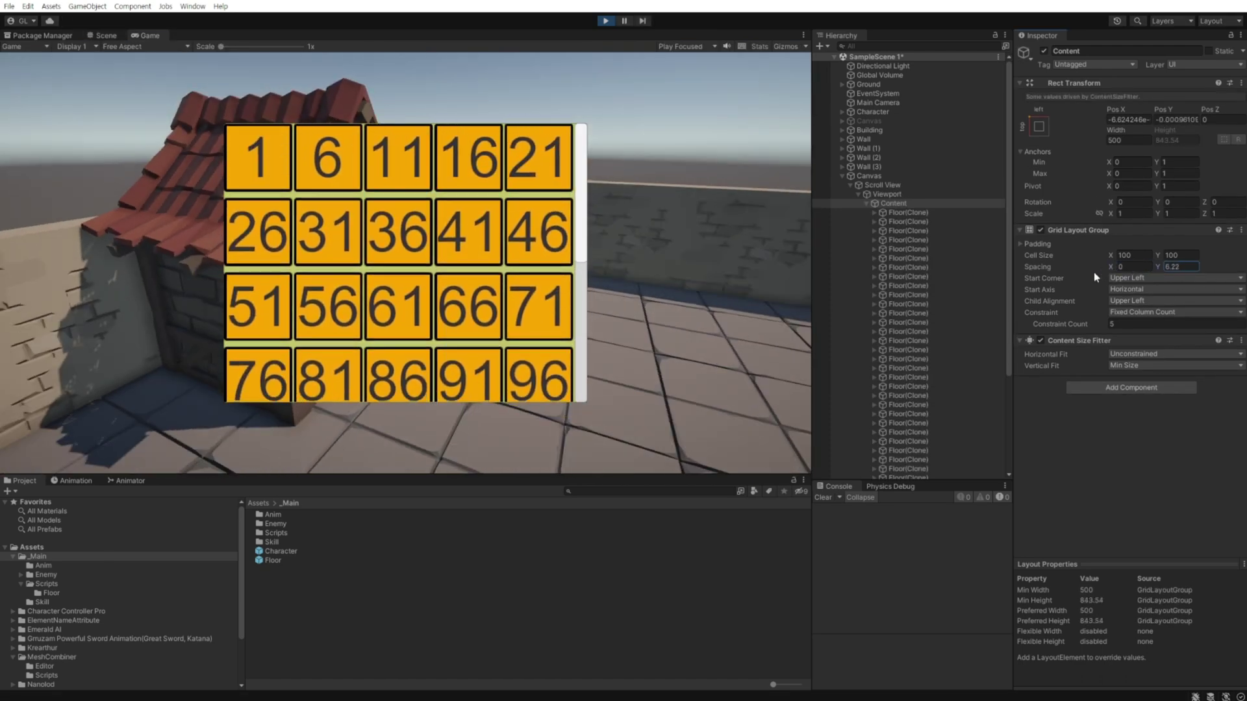
pyautogui.moveTo(1065, 325); pyautogui.dragTo(1106, 325)
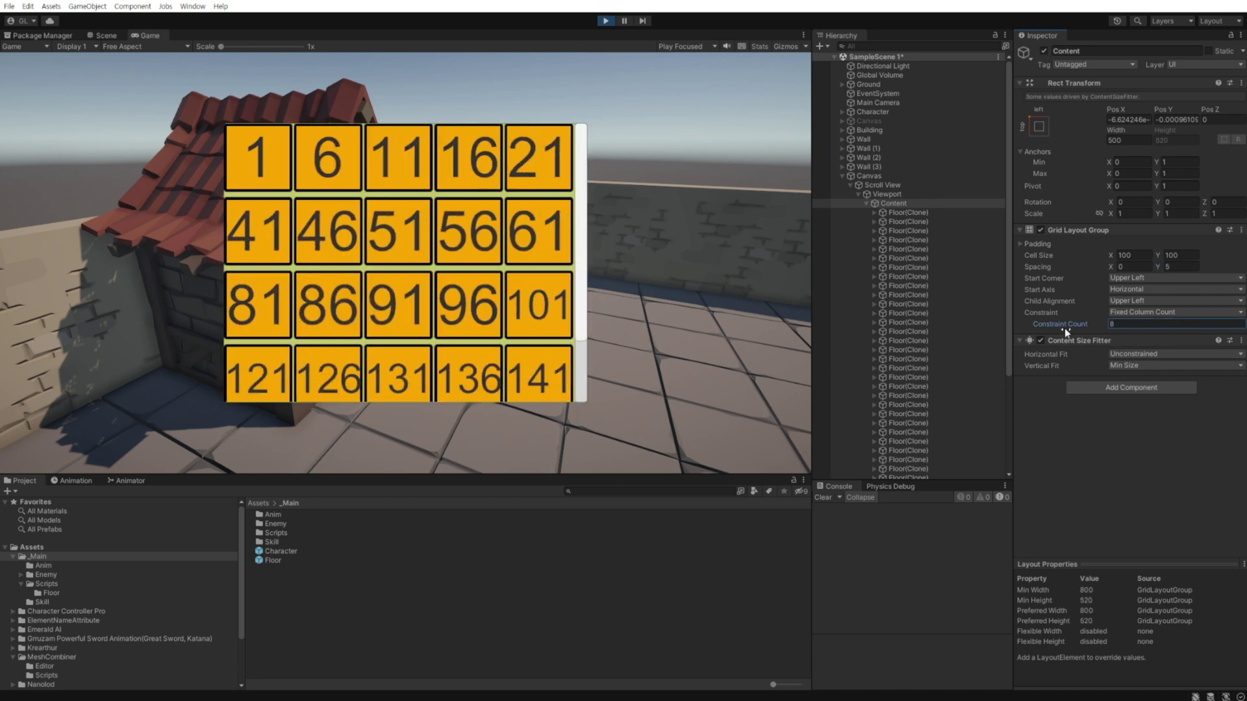
pyautogui.write('5')
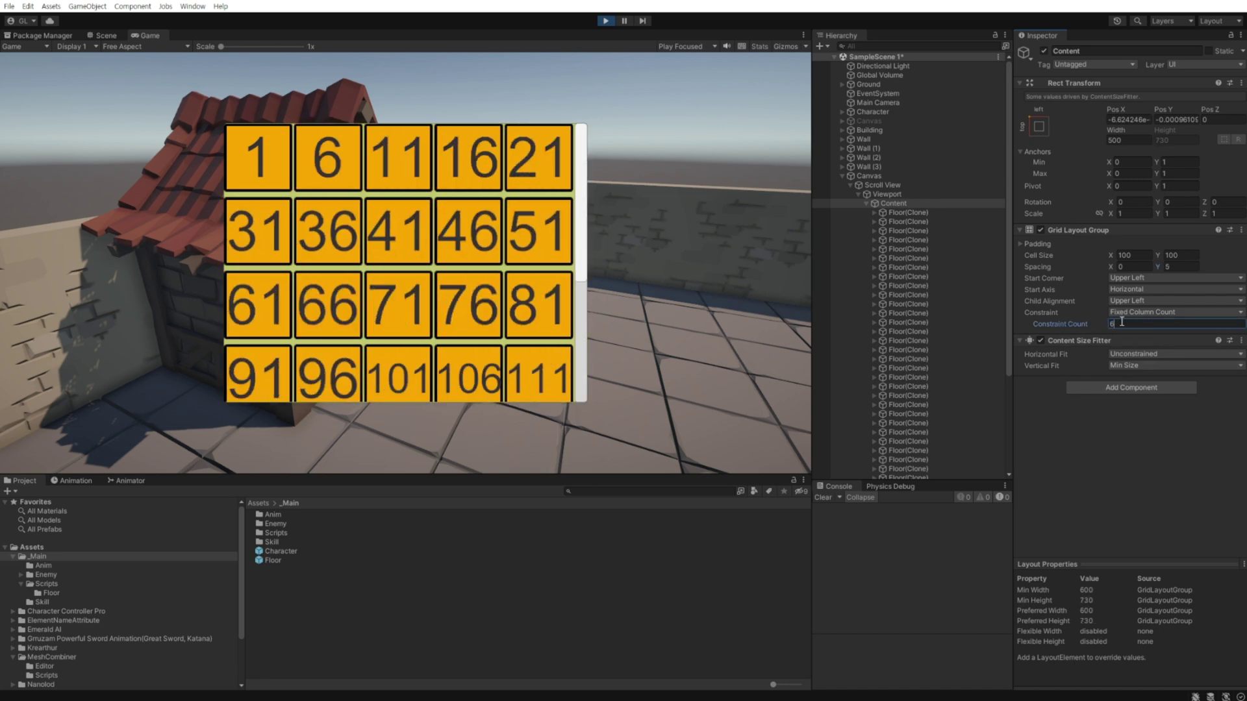
pyautogui.scroll(-3, 527, 287)
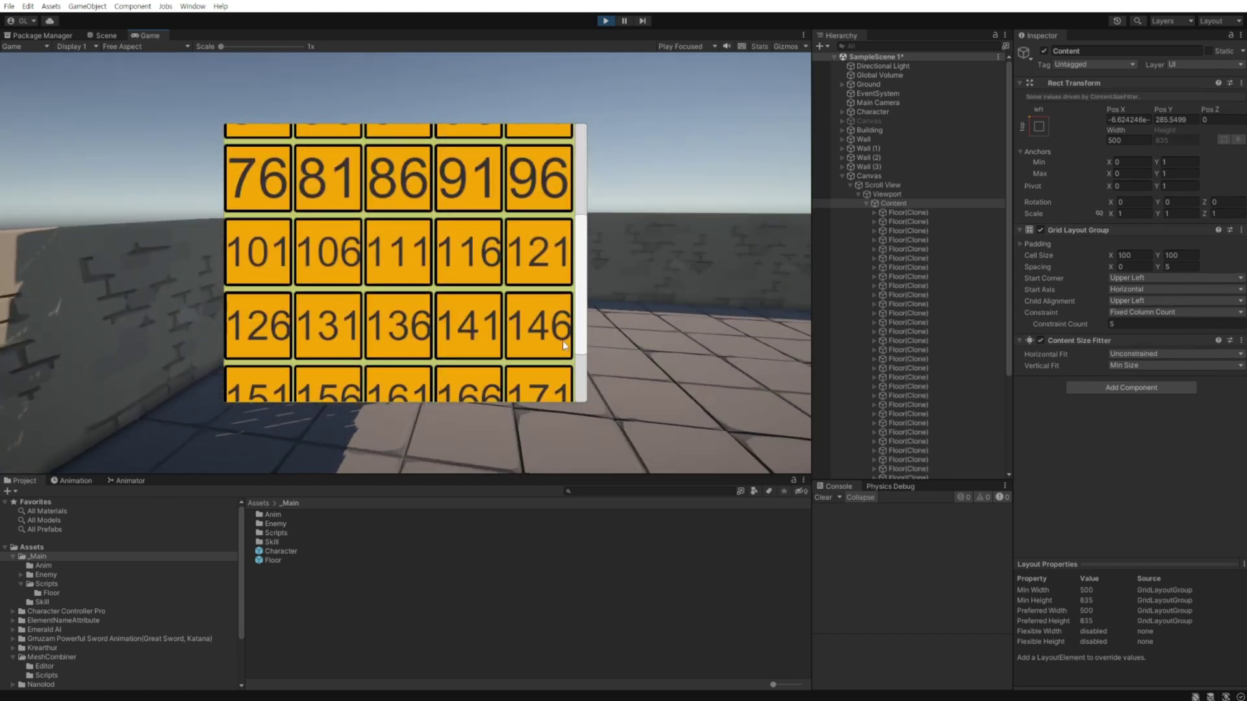
pyautogui.scroll(3, 452, 319)
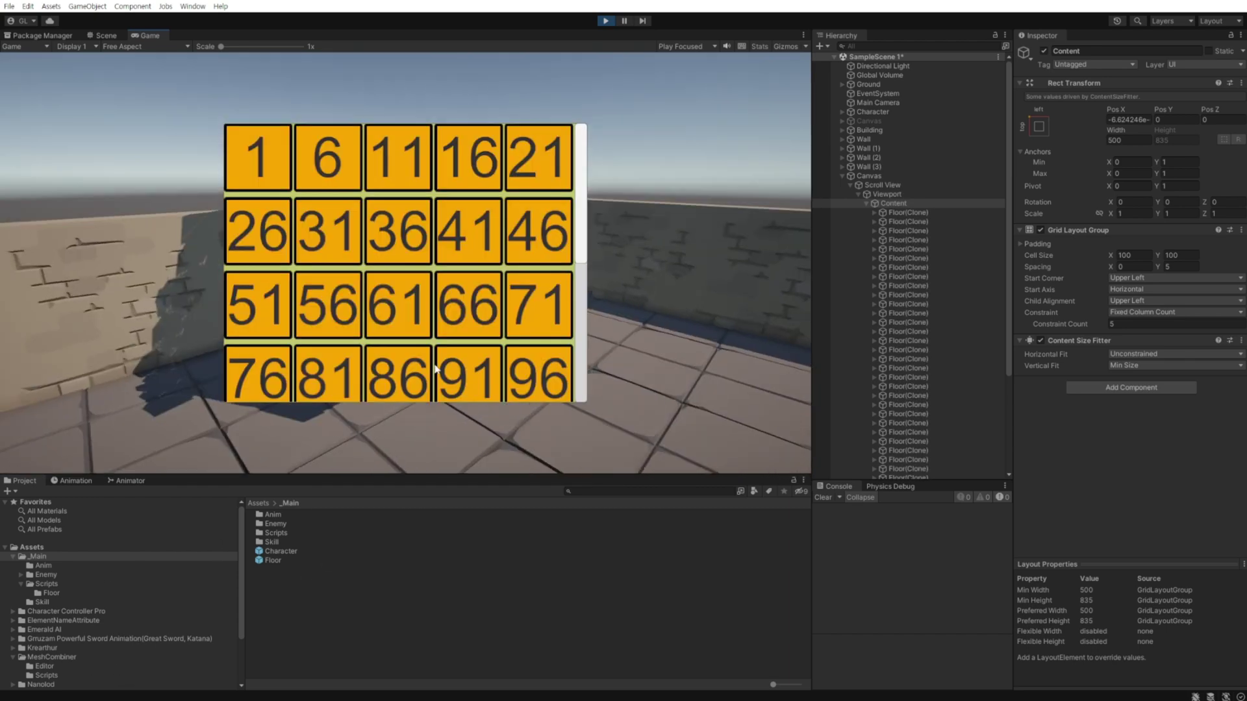
pyautogui.scroll(-5, 395, 323)
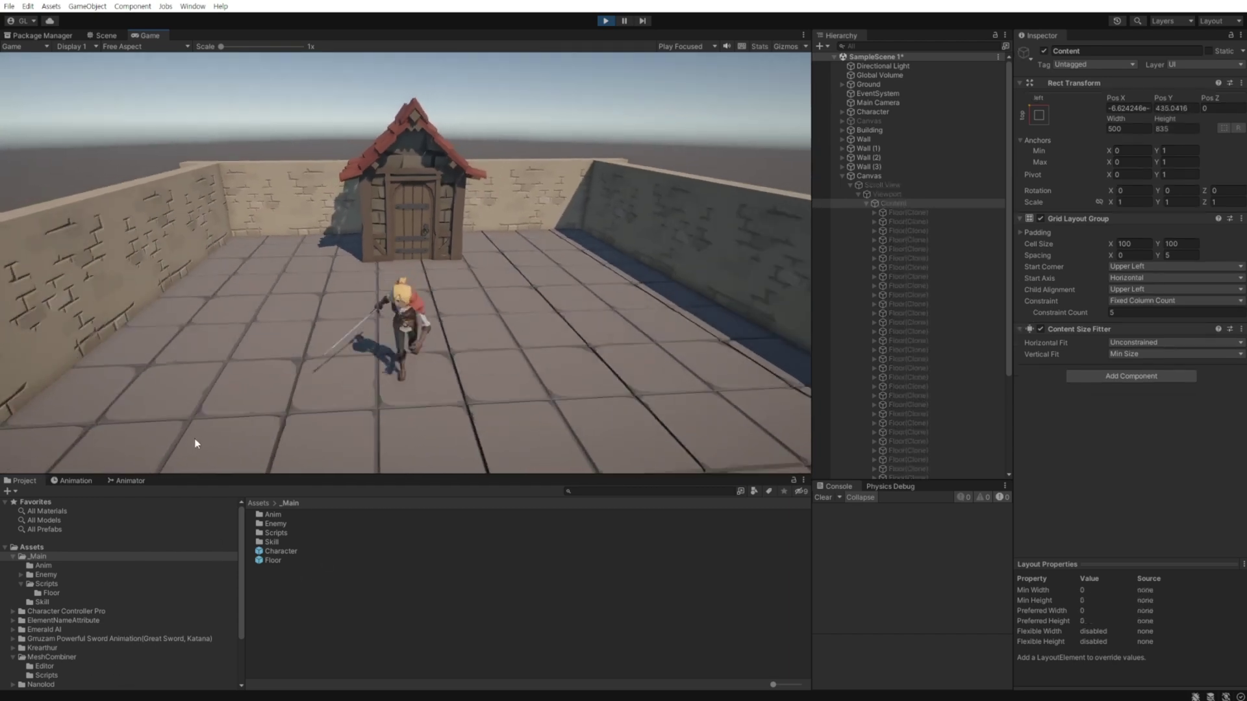